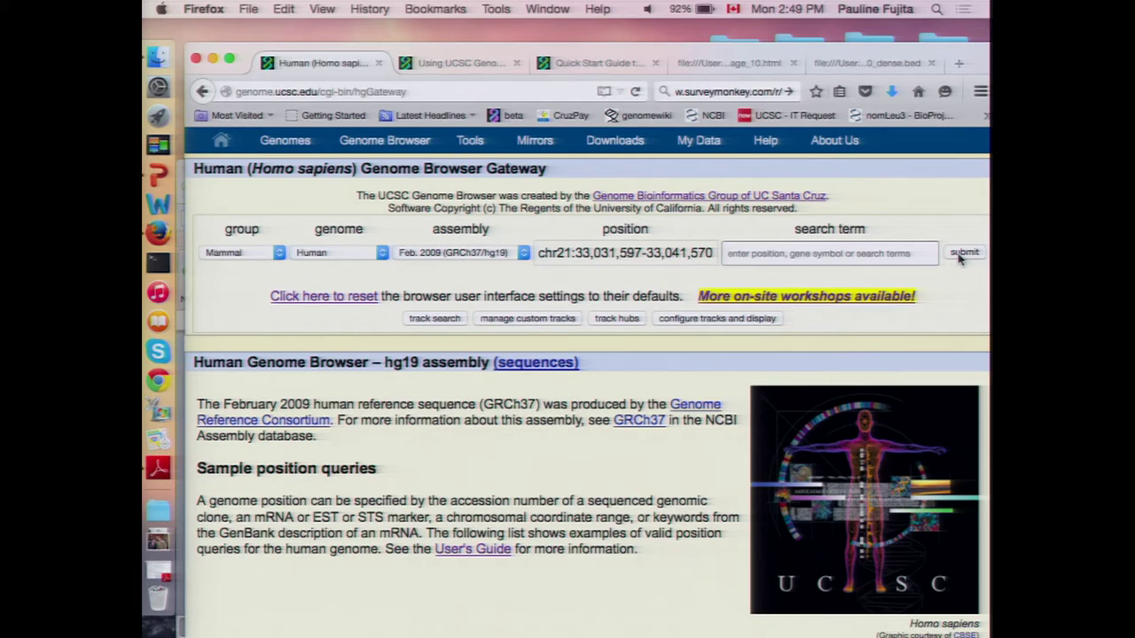
- Switch the gateway's genome to Mouse and to Cat to preview other species
click(377, 257)
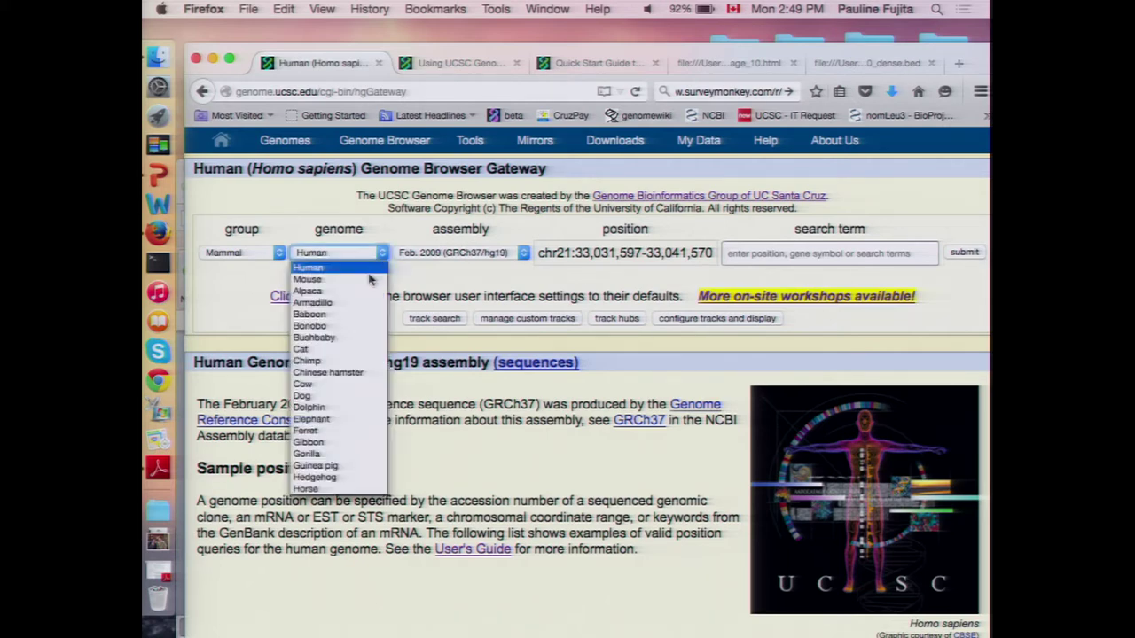
click(370, 279)
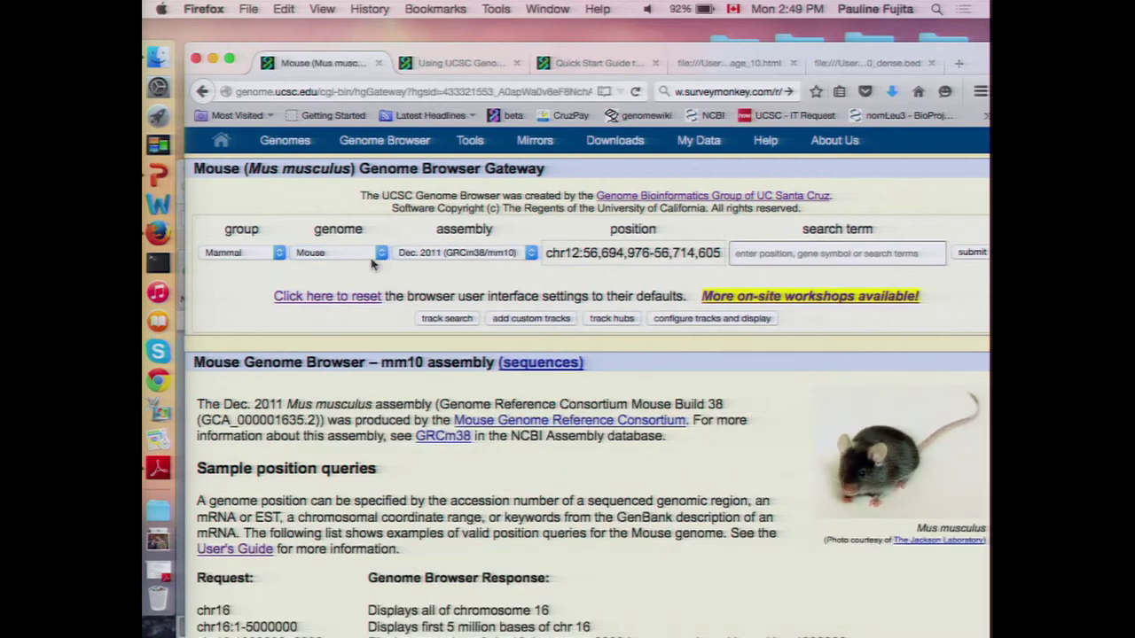
click(373, 257)
click(368, 351)
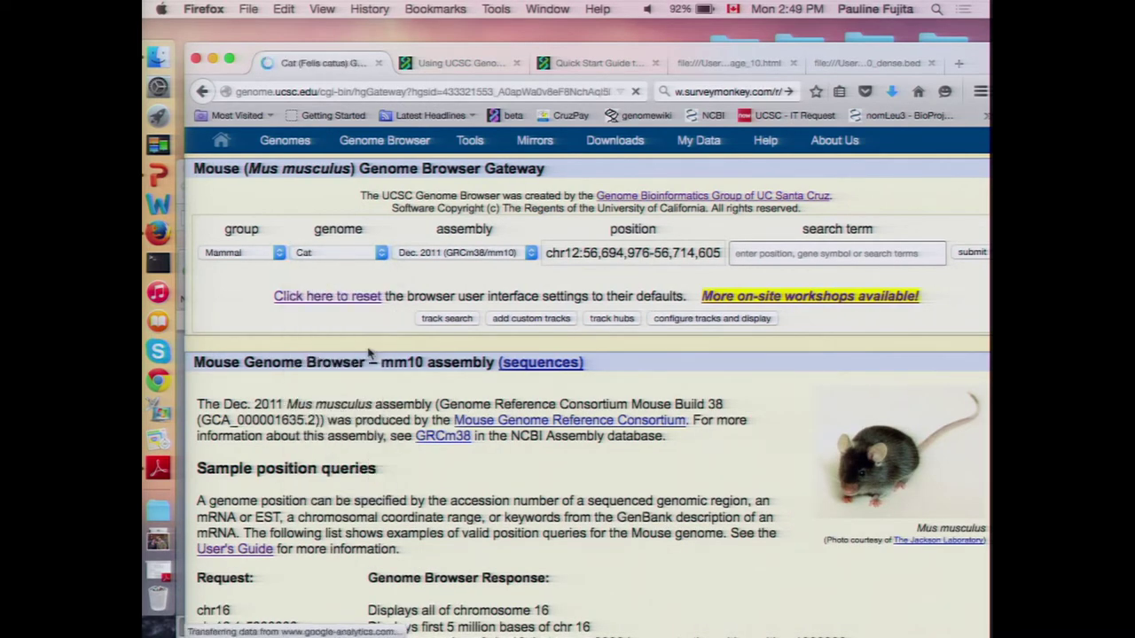
- Set the genome to Human and open the Feb. 2009 (GRCh37/hg19) browser at chr21:33,031,597-33,041,570
click(383, 255)
click(371, 270)
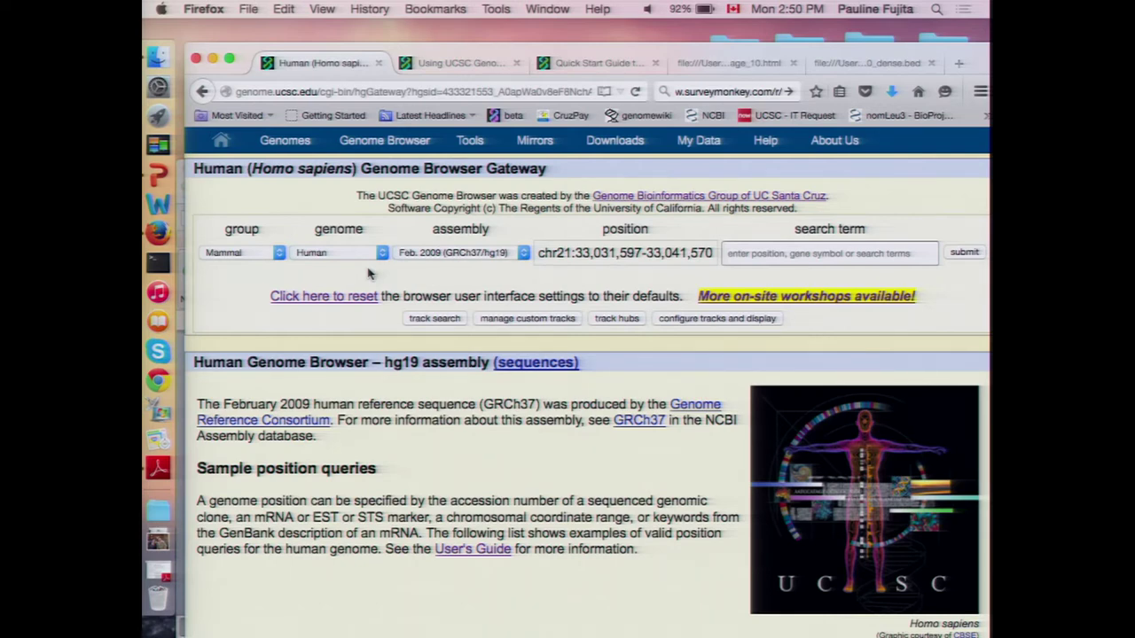
click(965, 254)
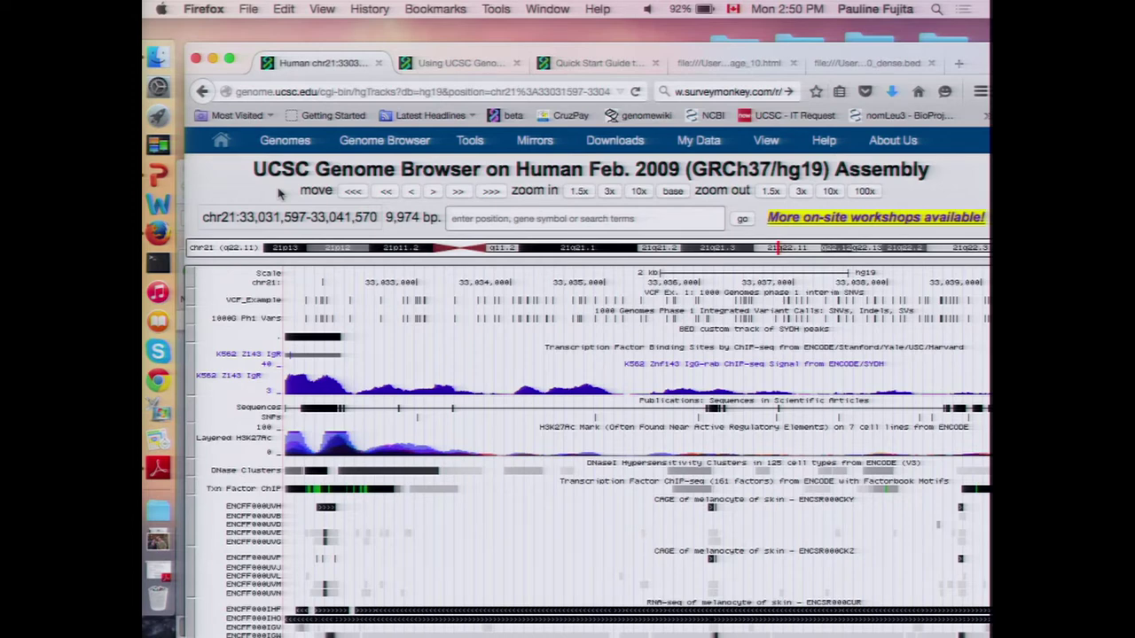
- Reorder the tracks so 1000G Ph1 Vars comes first, followed by the K562 Znf143 ChIP-seq signal, both above VCF_Example
scroll(279, 193, down, 1)
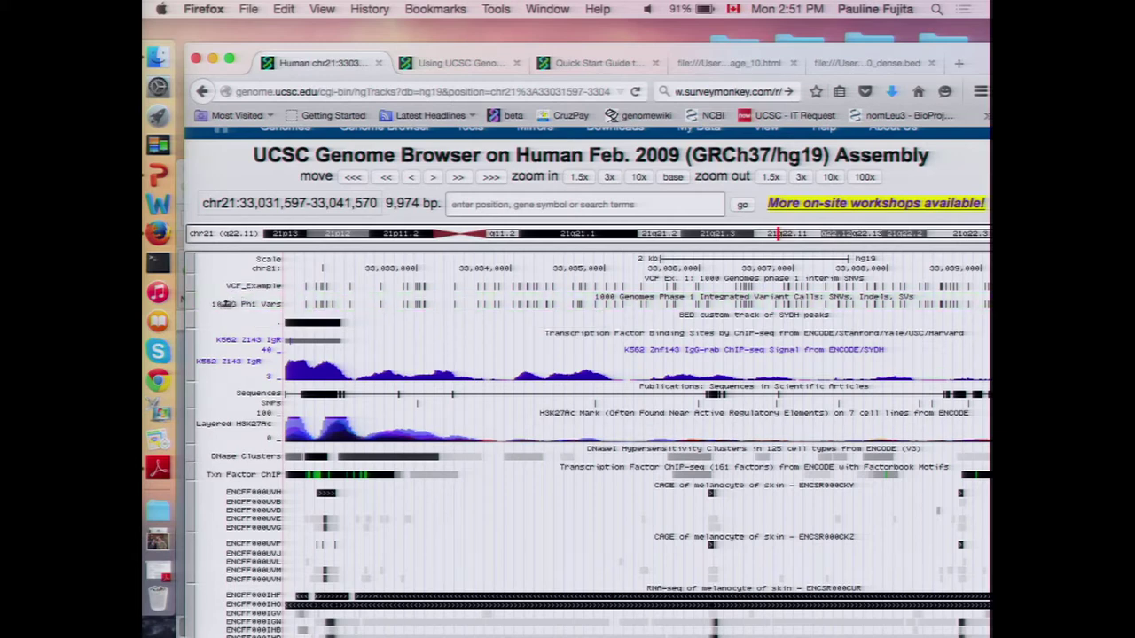
right_click(226, 305)
click(216, 299)
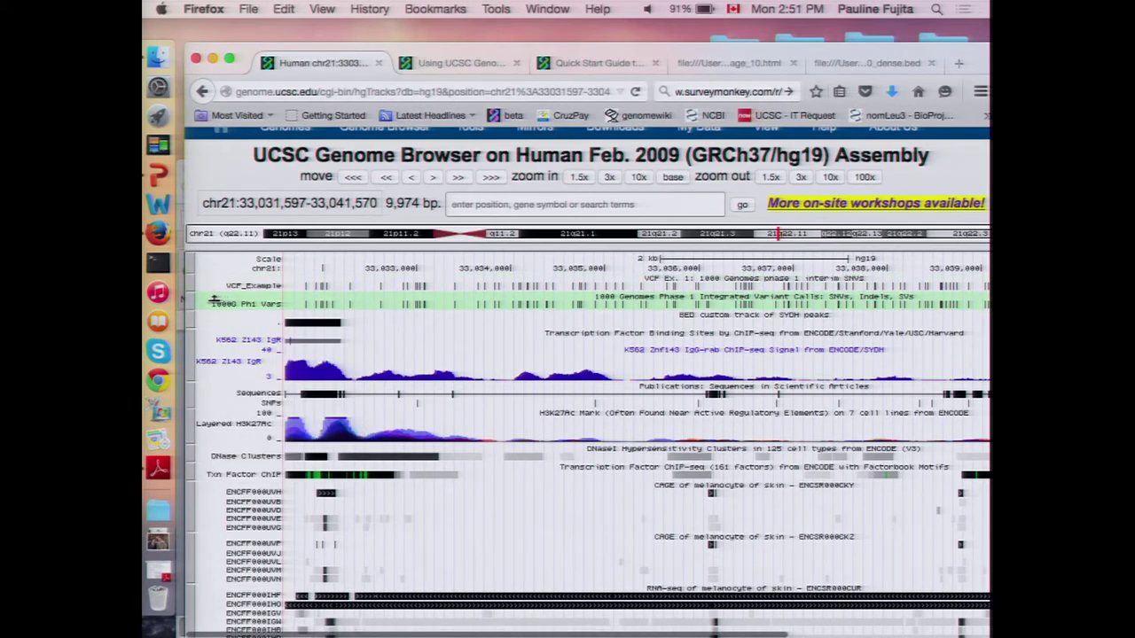
drag(214, 300, 215, 282)
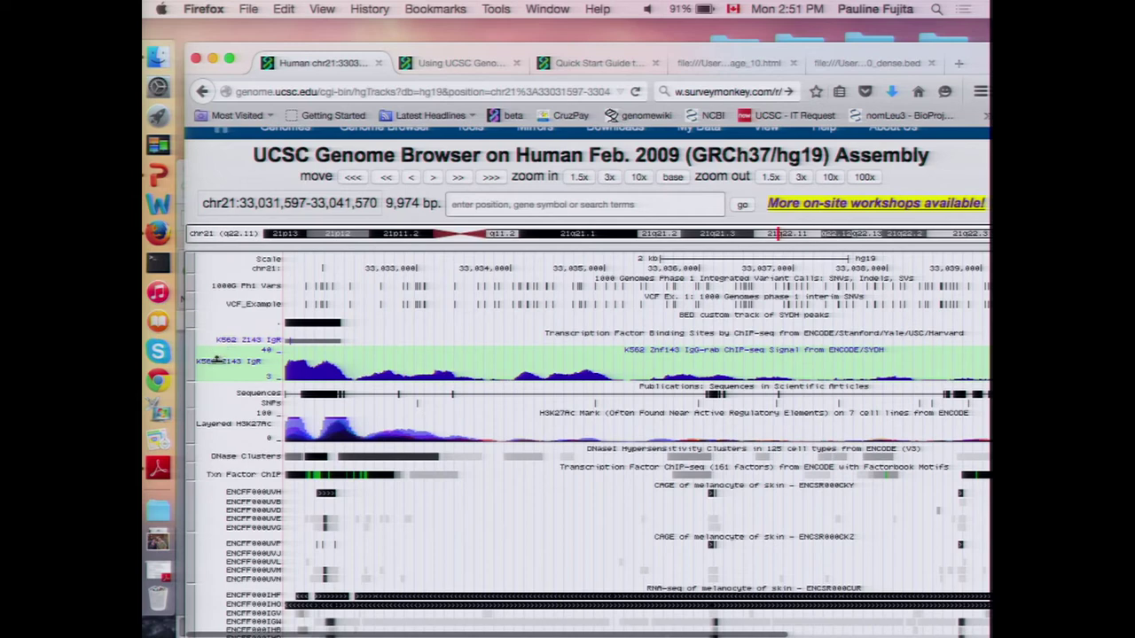
drag(216, 359, 215, 310)
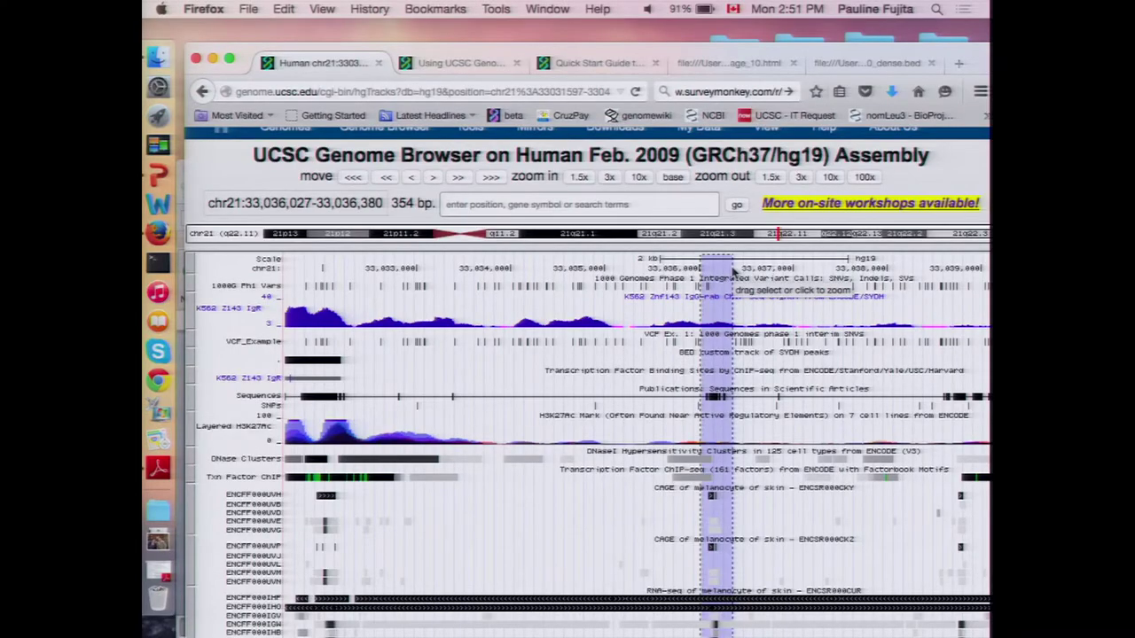
- Zoom the browser in to the region chr21:33,036,027-33,036,380
drag(702, 266, 735, 273)
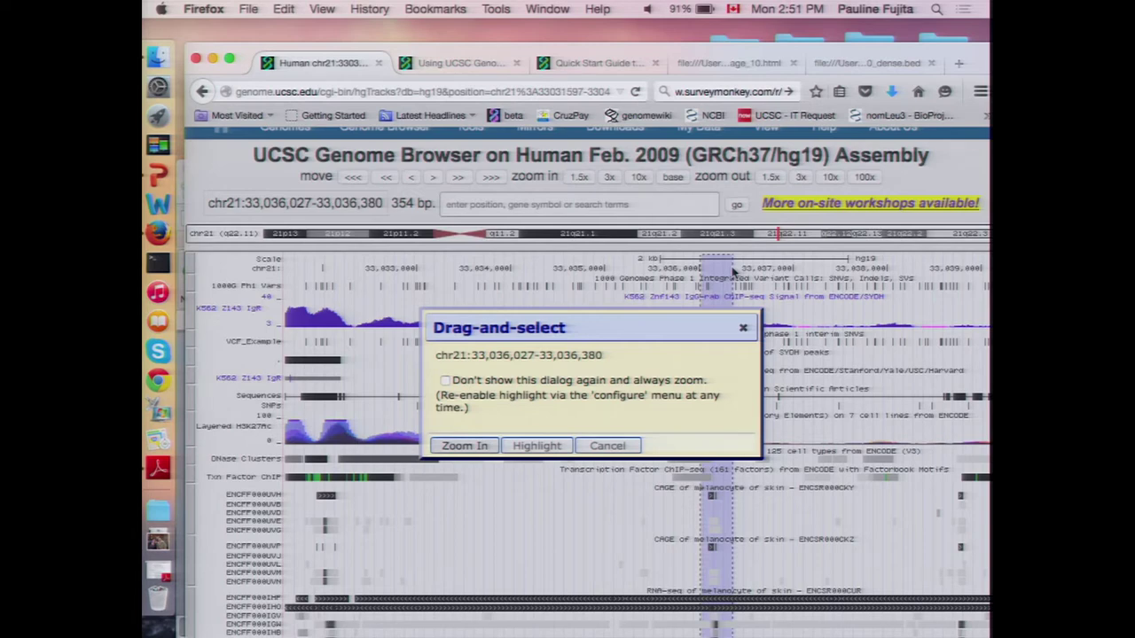
click(485, 449)
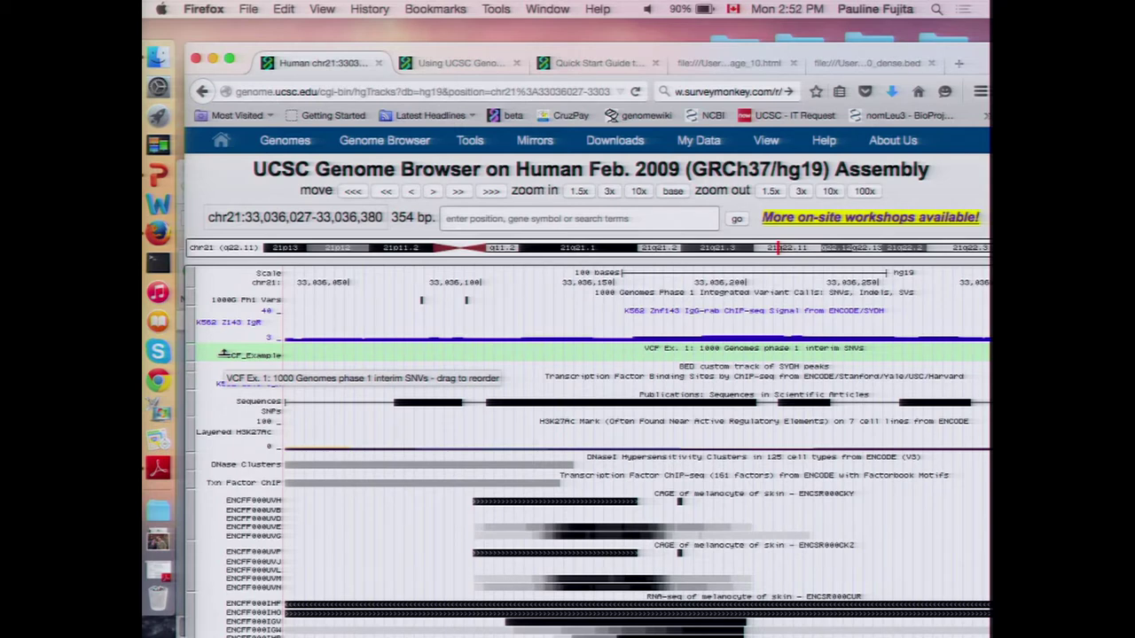
- Collapse the Hub (search) track group and expand the Genes and Gene Predictions and Phenotype and Literature groups
scroll(225, 357, down, 15)
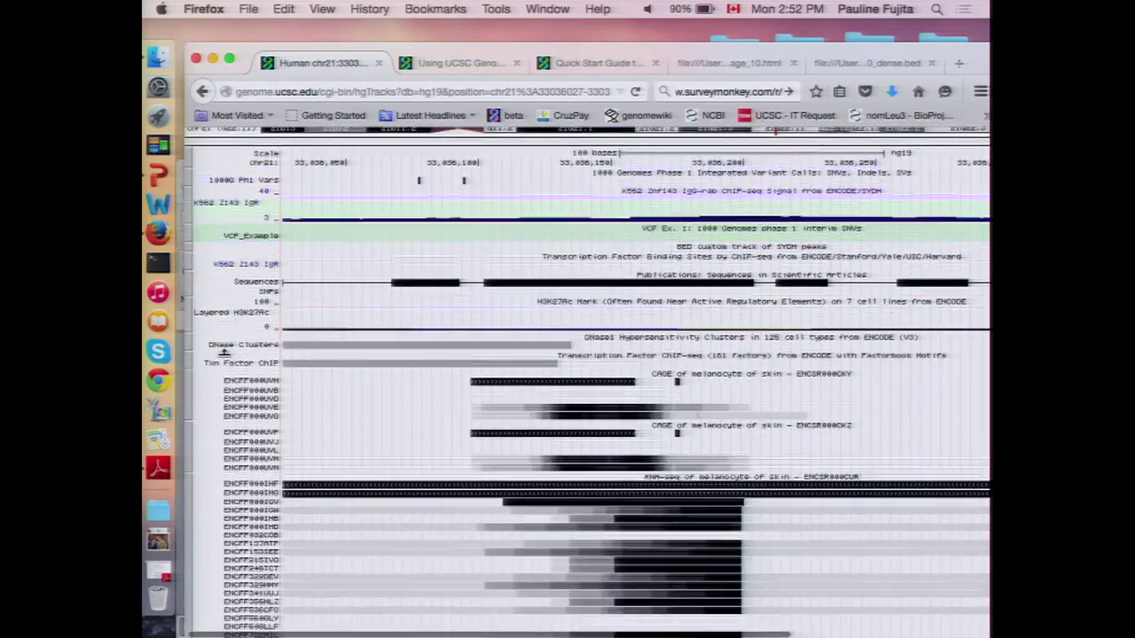
scroll(225, 356, down, 8)
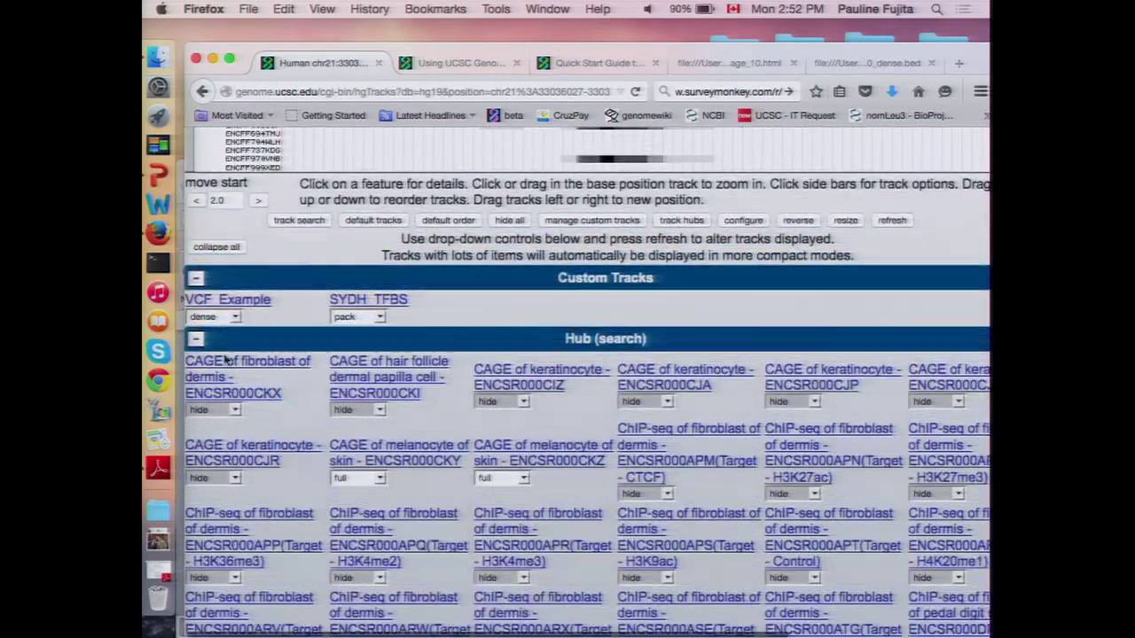
scroll(226, 359, down, 15)
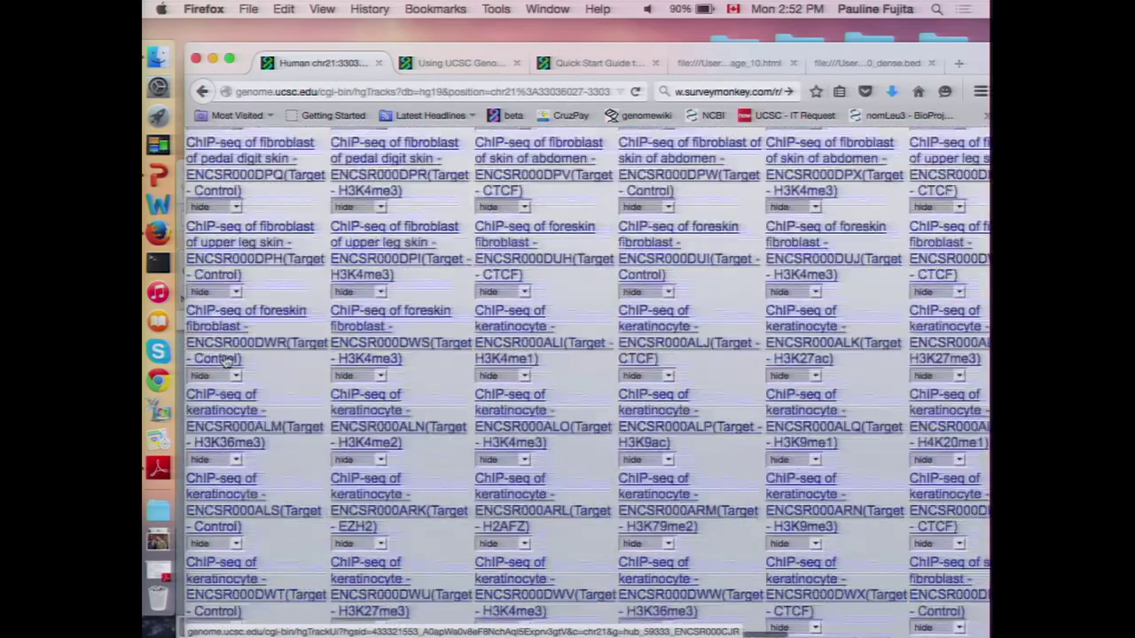
scroll(226, 359, up, 20)
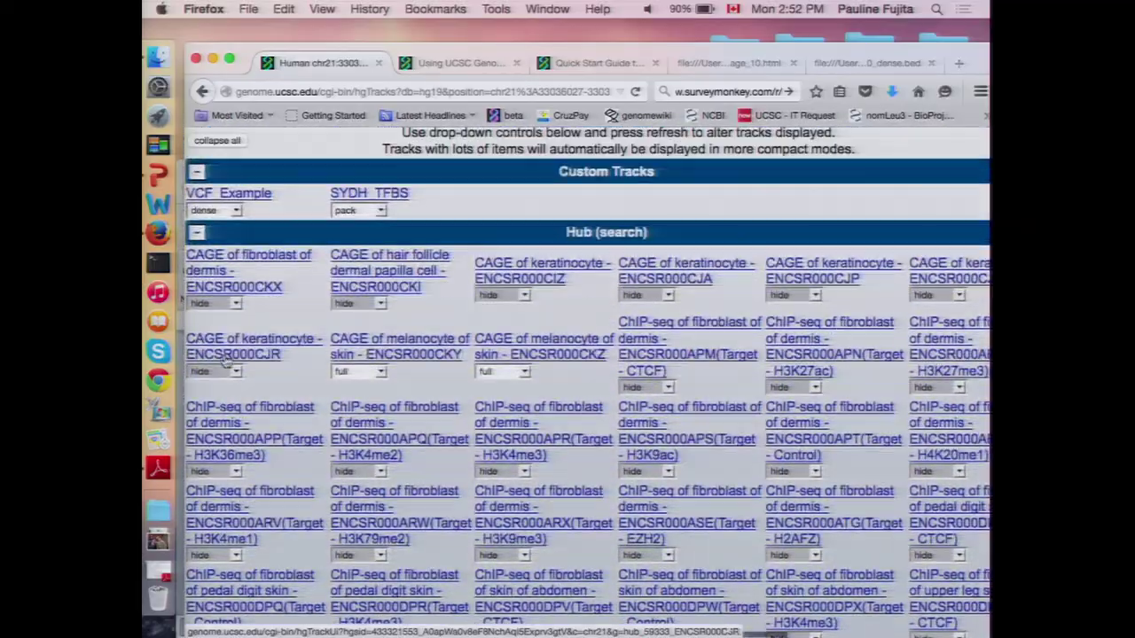
click(199, 234)
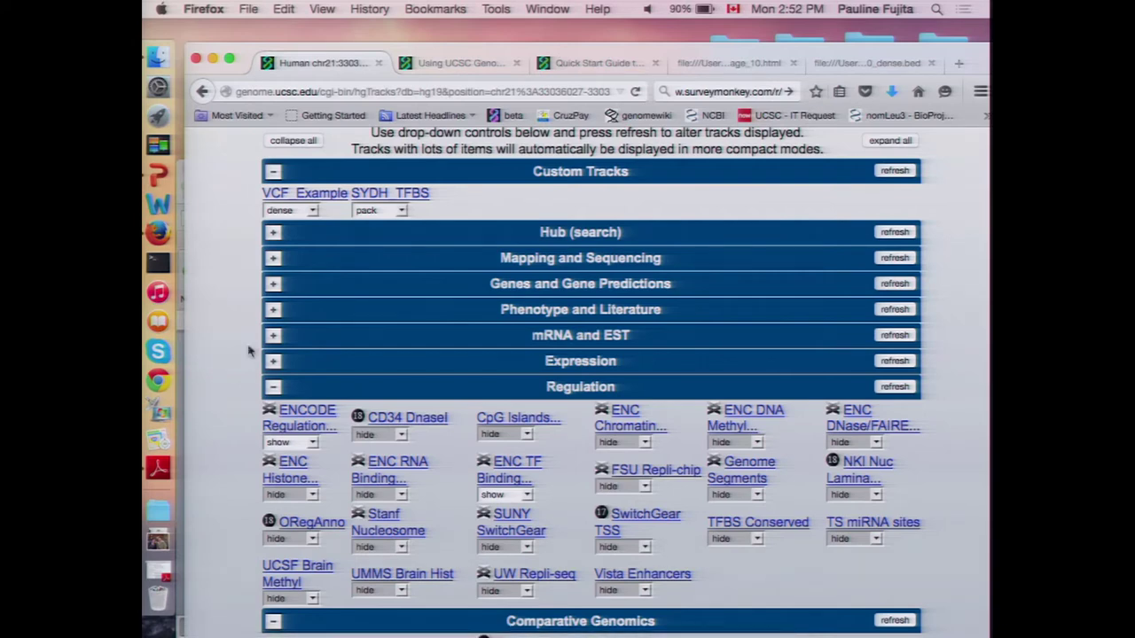
click(273, 284)
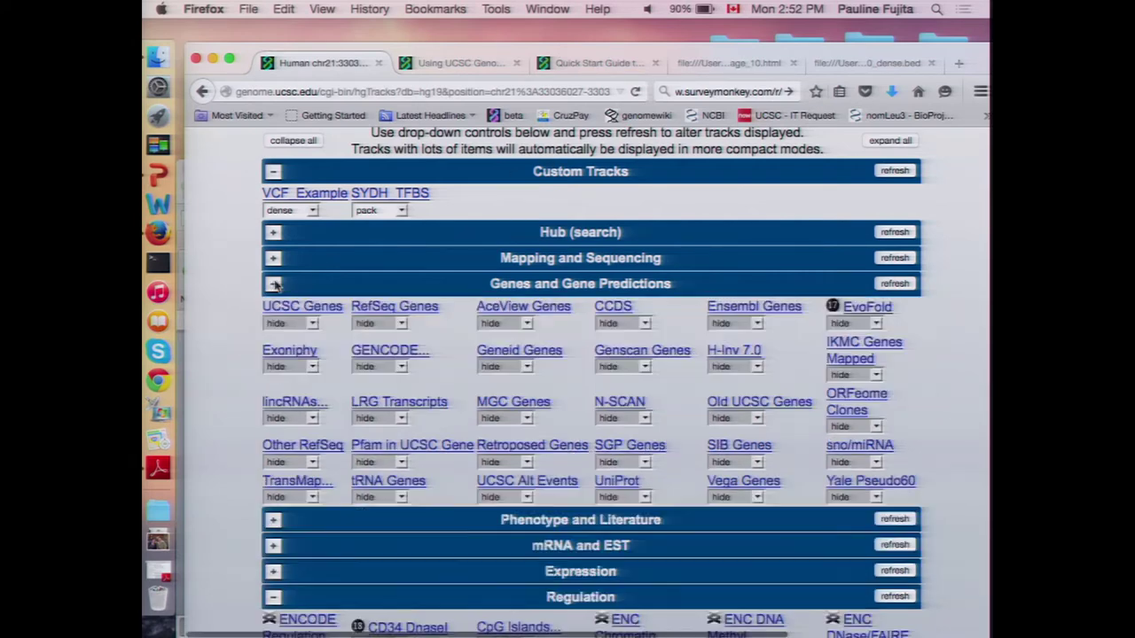
click(273, 519)
scroll(222, 549, down, 3)
scroll(223, 550, down, 3)
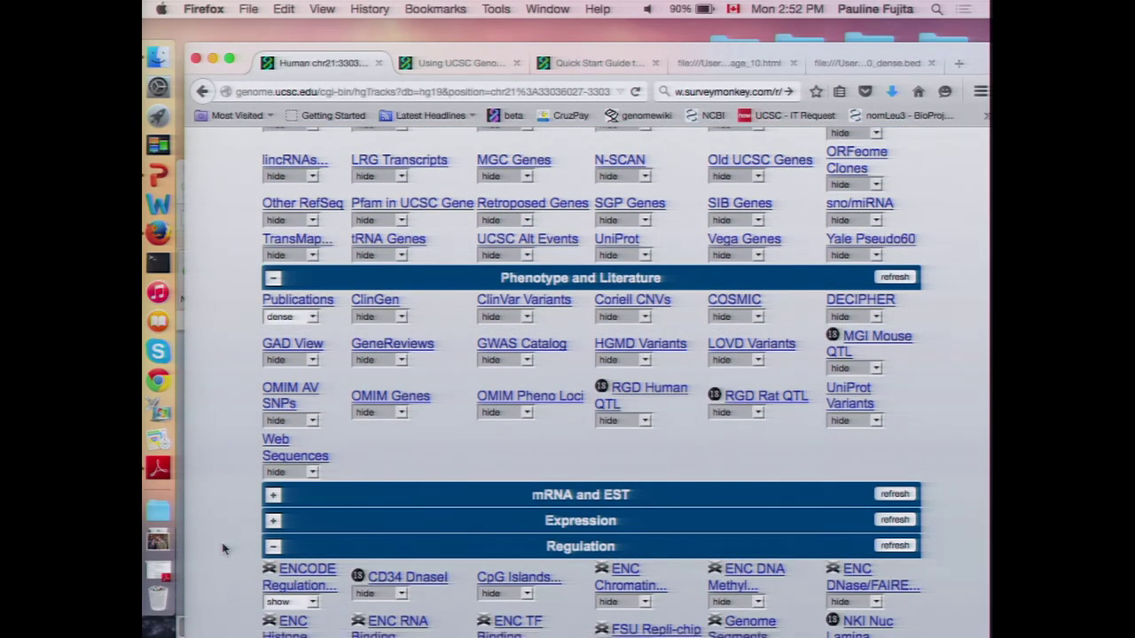
- Set the Publications track's display to full and refresh the browser image
click(311, 319)
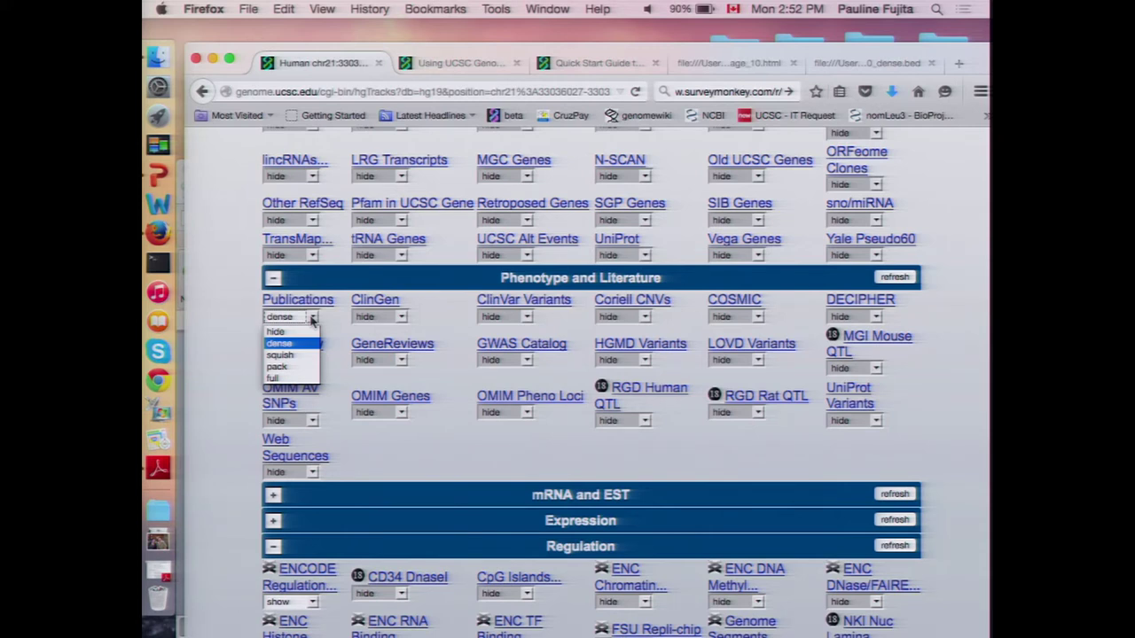
click(281, 379)
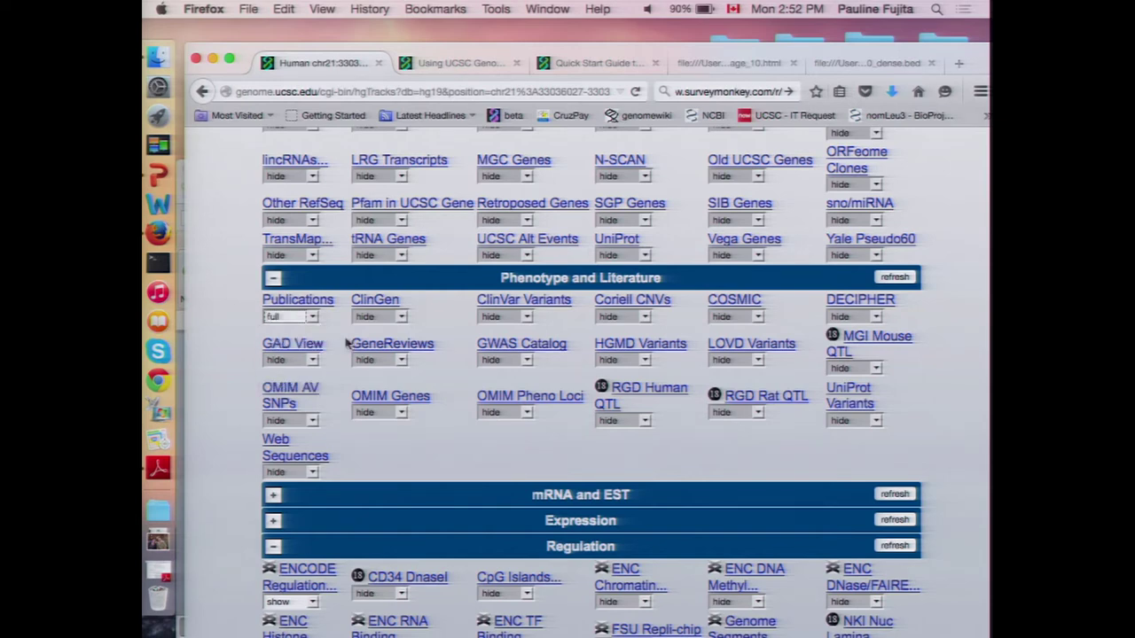
click(891, 280)
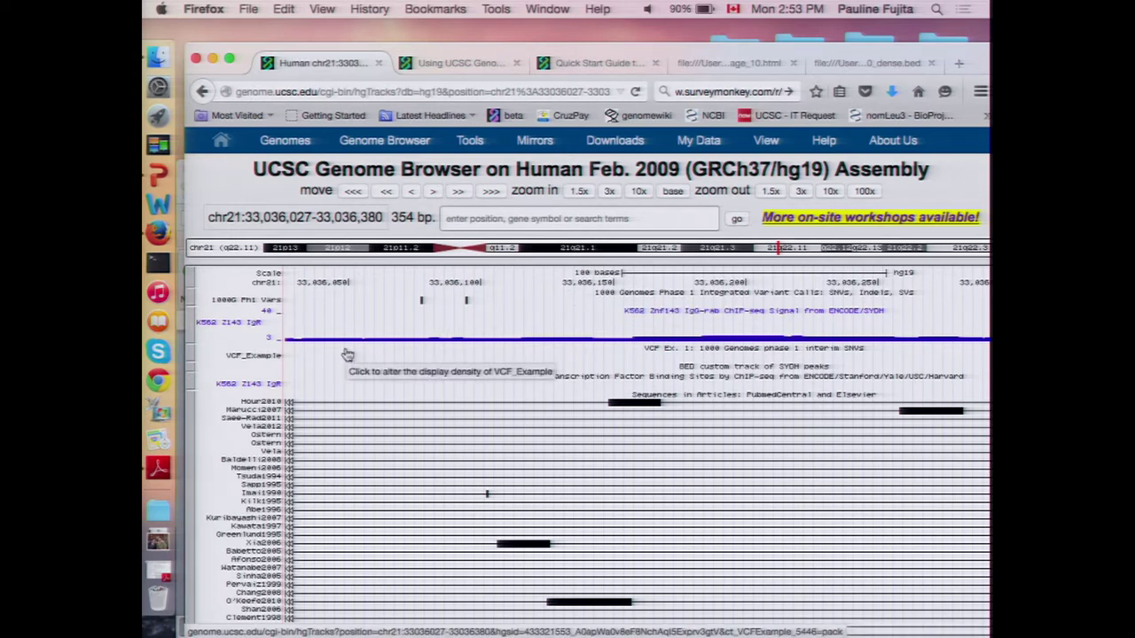
- Open the Publications track's settings and review its display modes, article filters and subtracks
scroll(266, 351, down, 3)
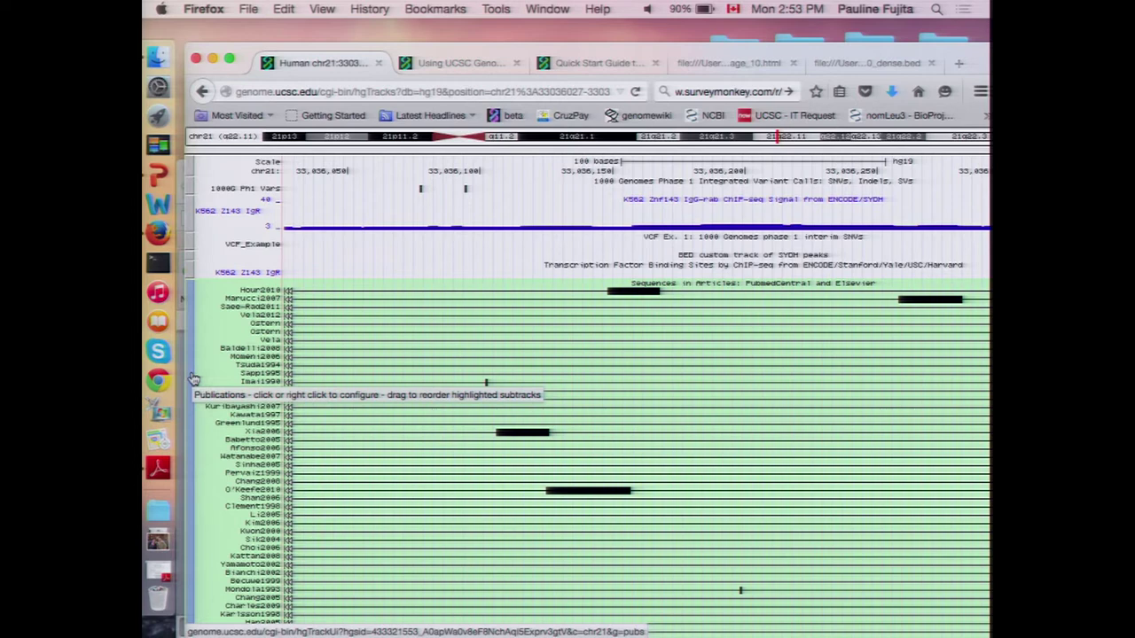
click(193, 378)
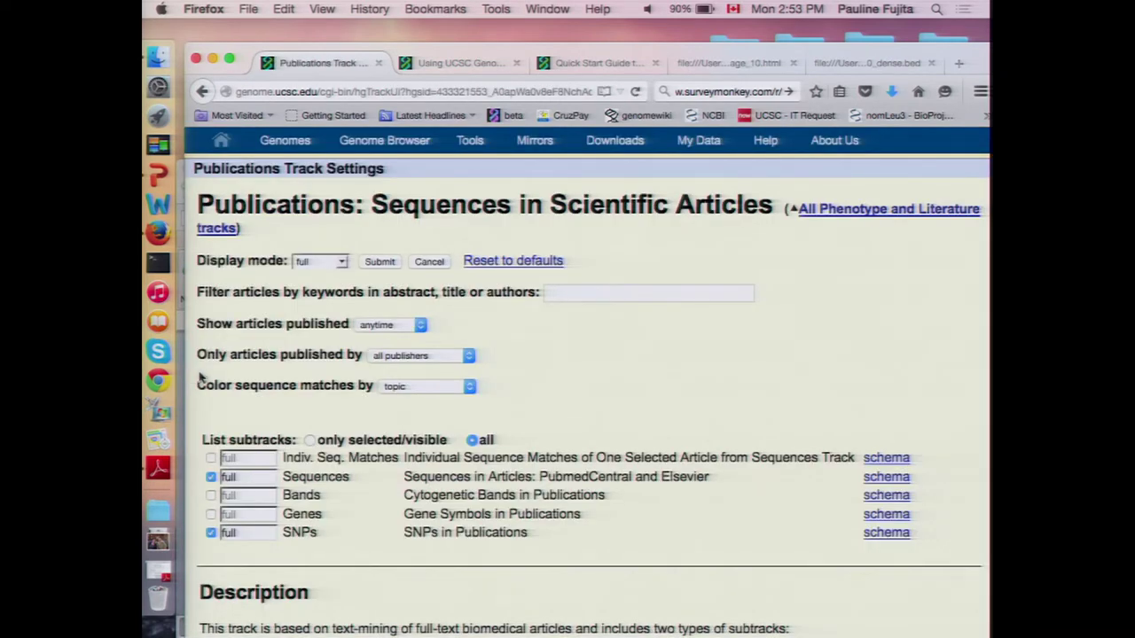
click(342, 264)
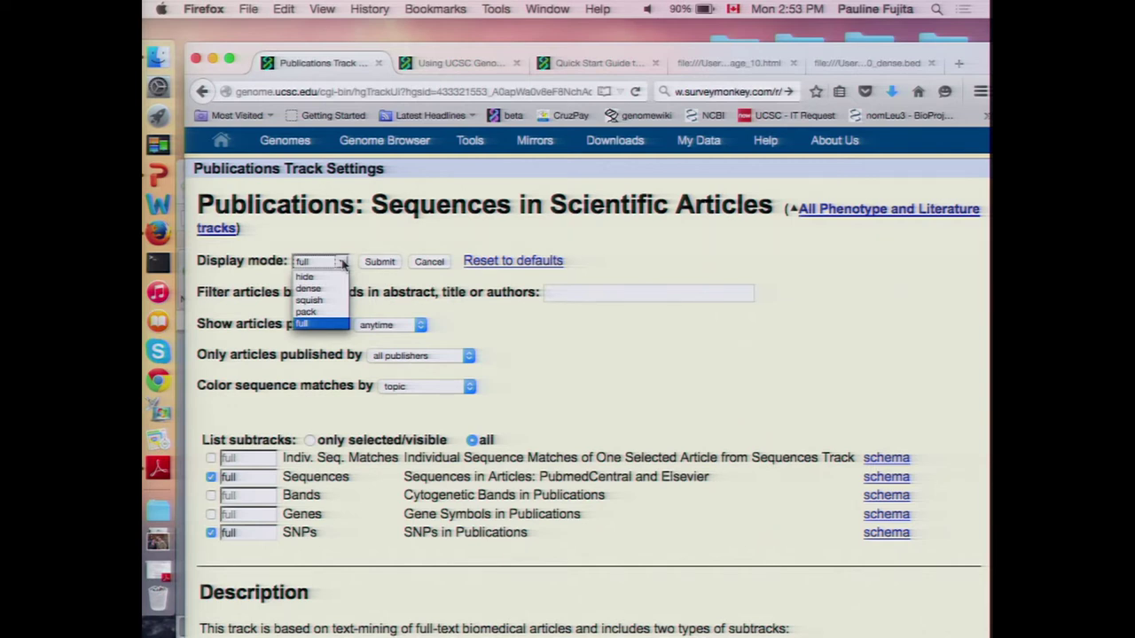
click(533, 327)
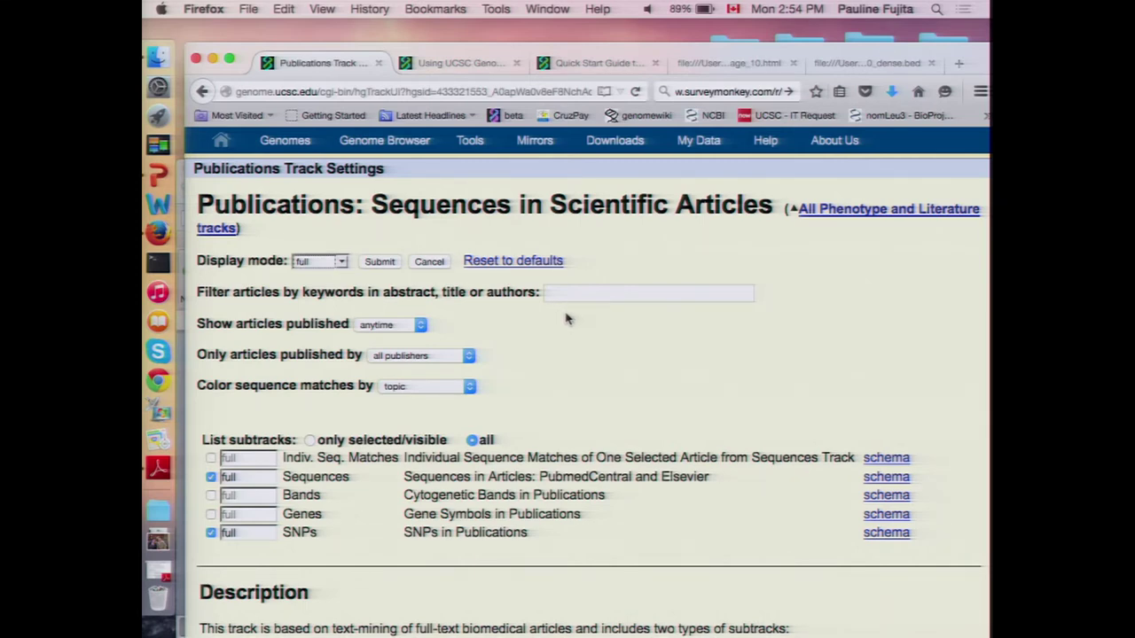
scroll(568, 319, down, 1)
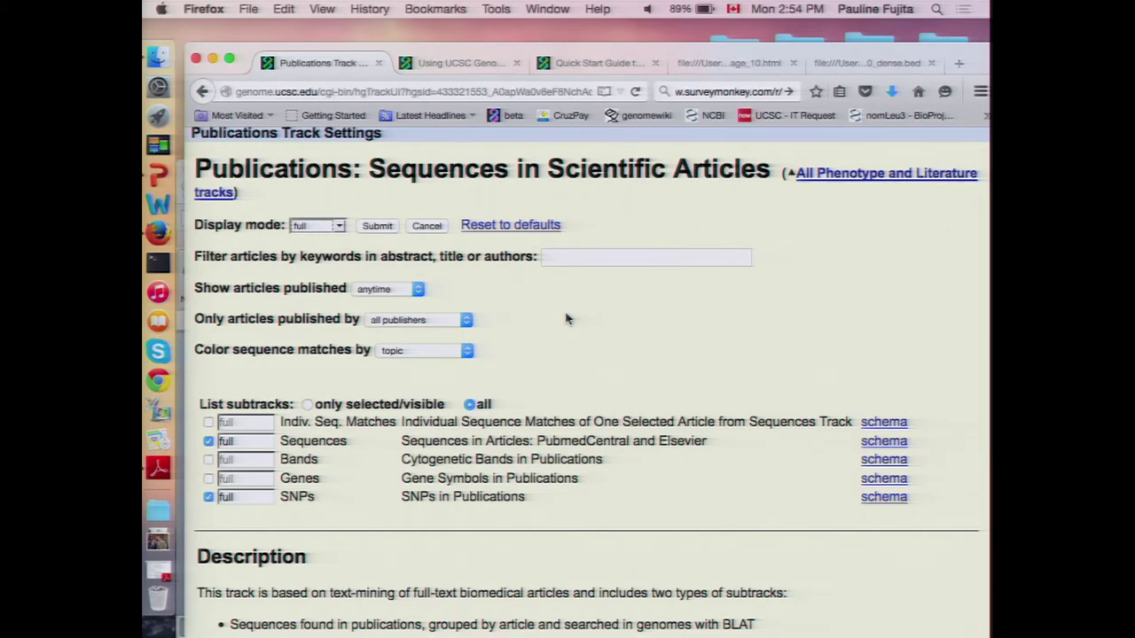
scroll(568, 320, up, 1)
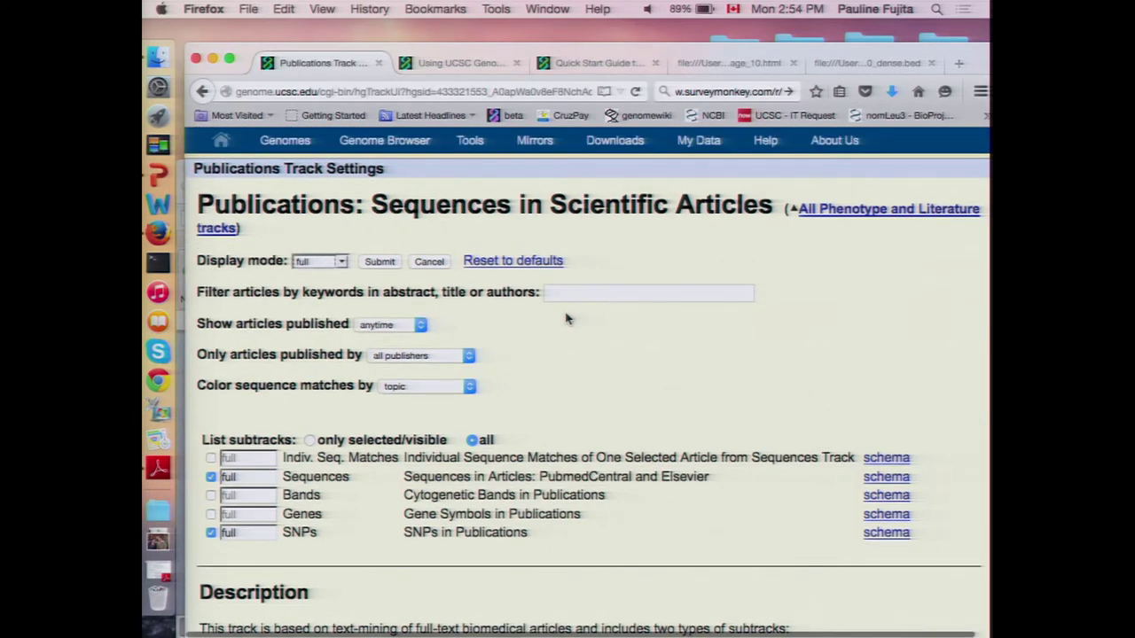
- Return to the genome browser and show the display options for an article in the Publications track
click(403, 148)
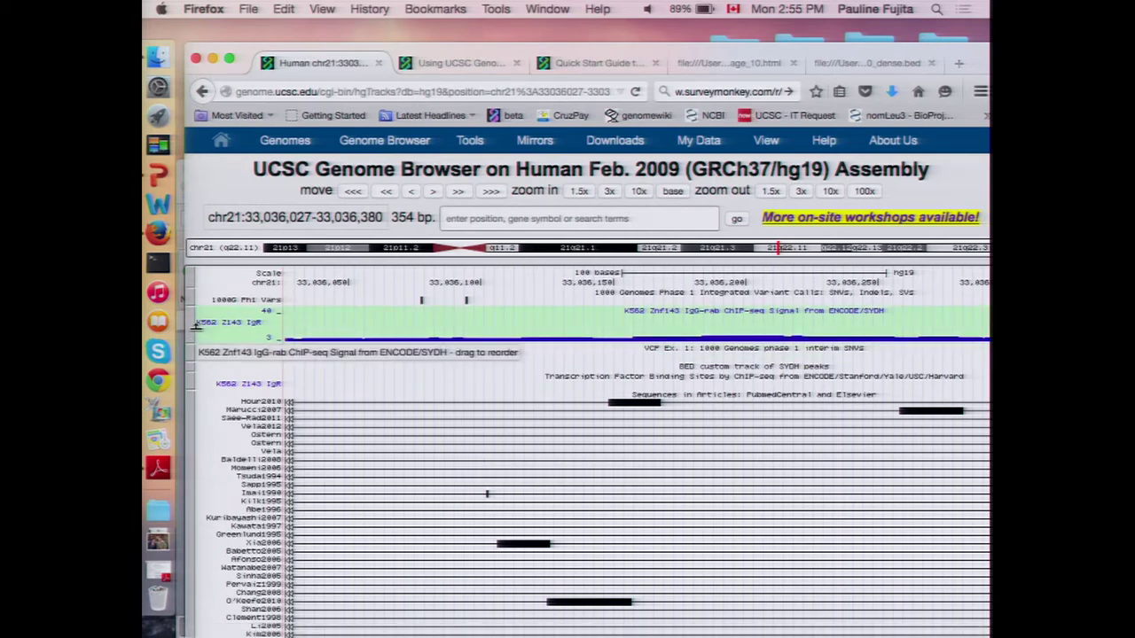
scroll(197, 328, down, 10)
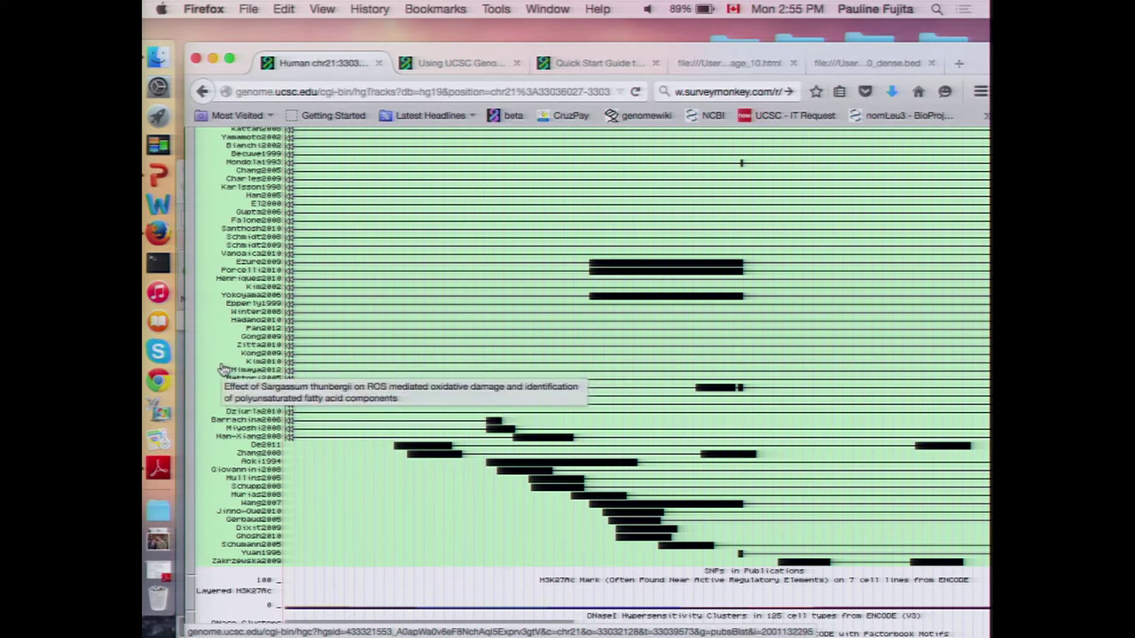
right_click(224, 369)
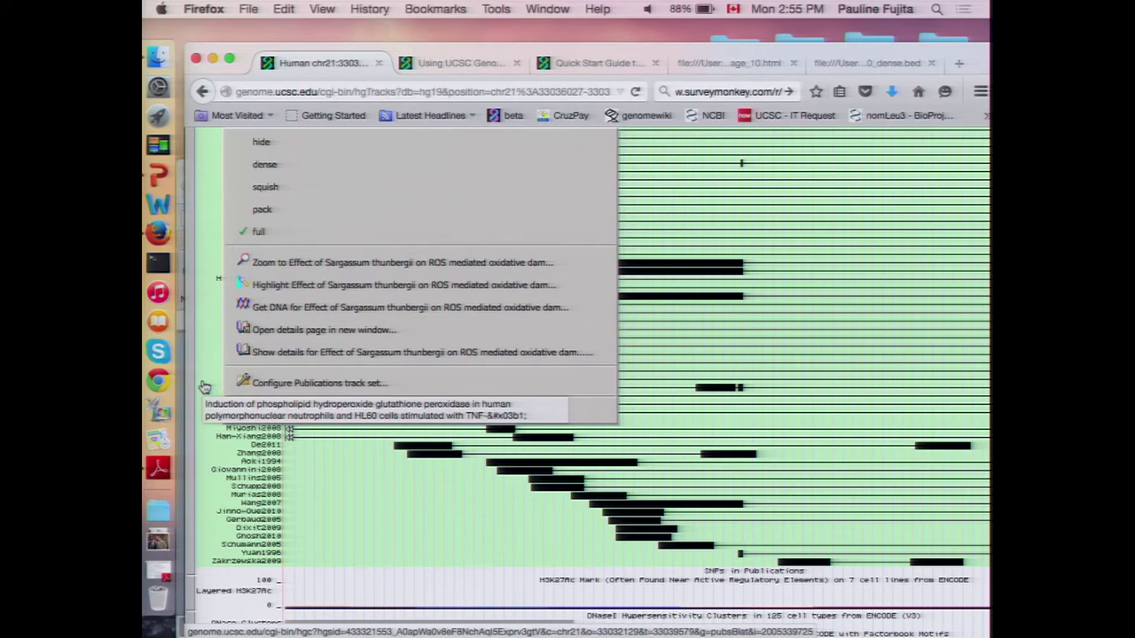
- Open the browser's configuration page and review the image settings and track group visibility
scroll(207, 479, down, 10)
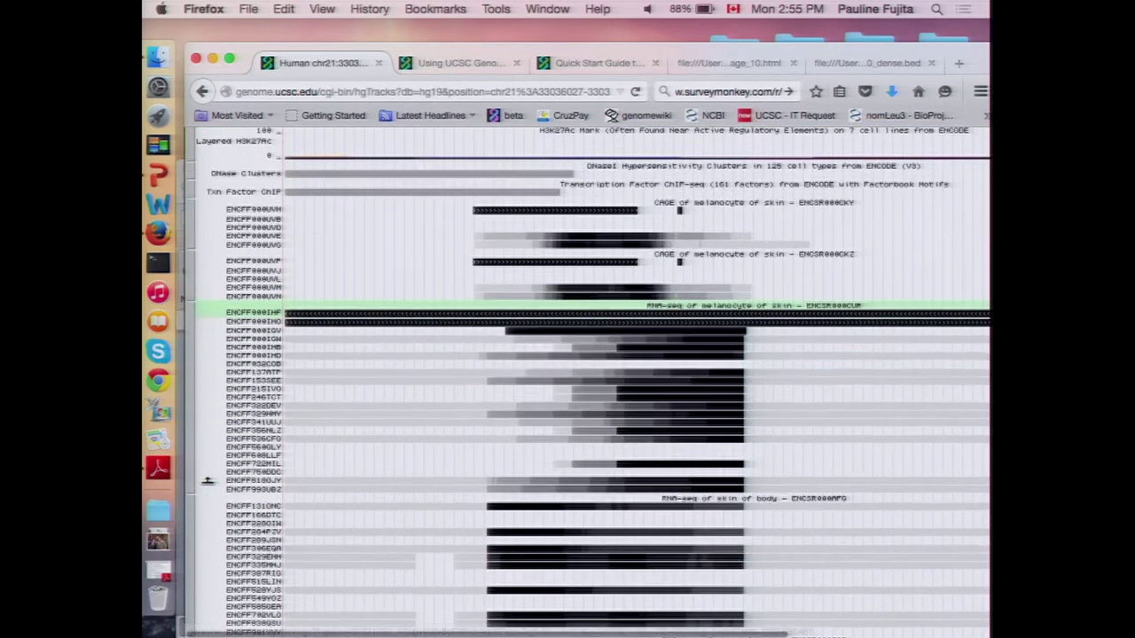
scroll(207, 480, down, 1)
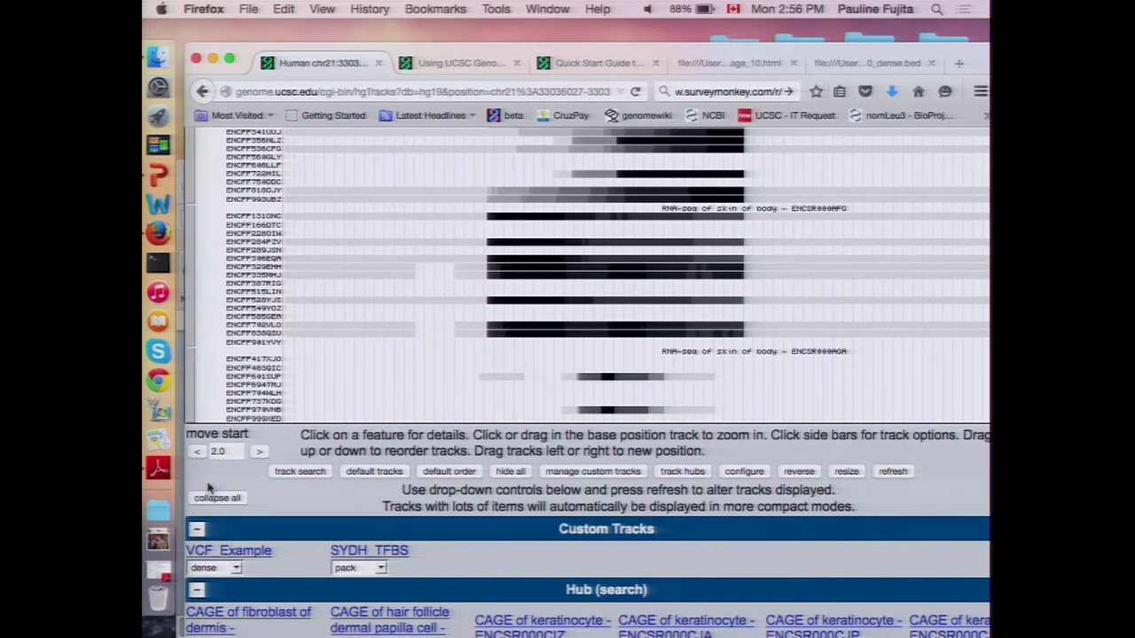
click(743, 471)
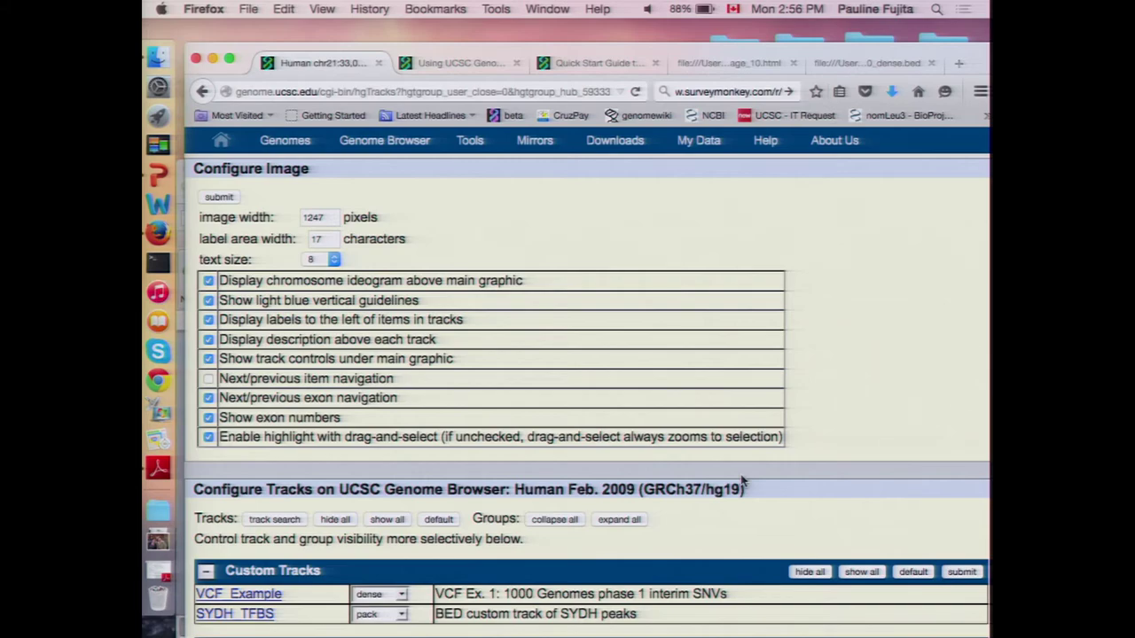
scroll(743, 481, down, 10)
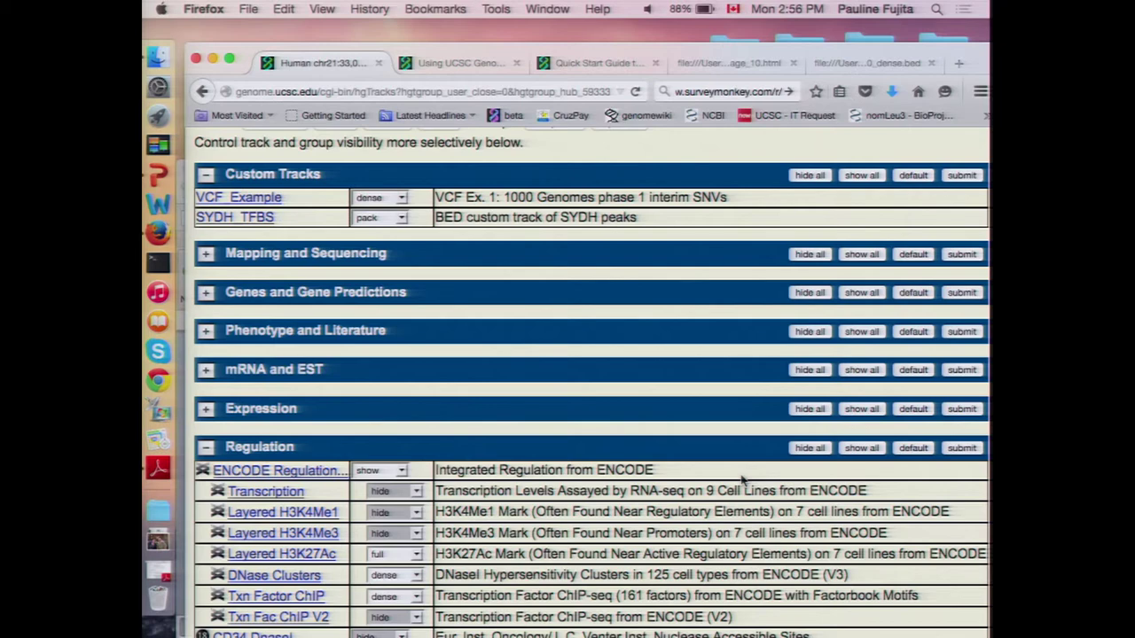
scroll(660, 489, up, 10)
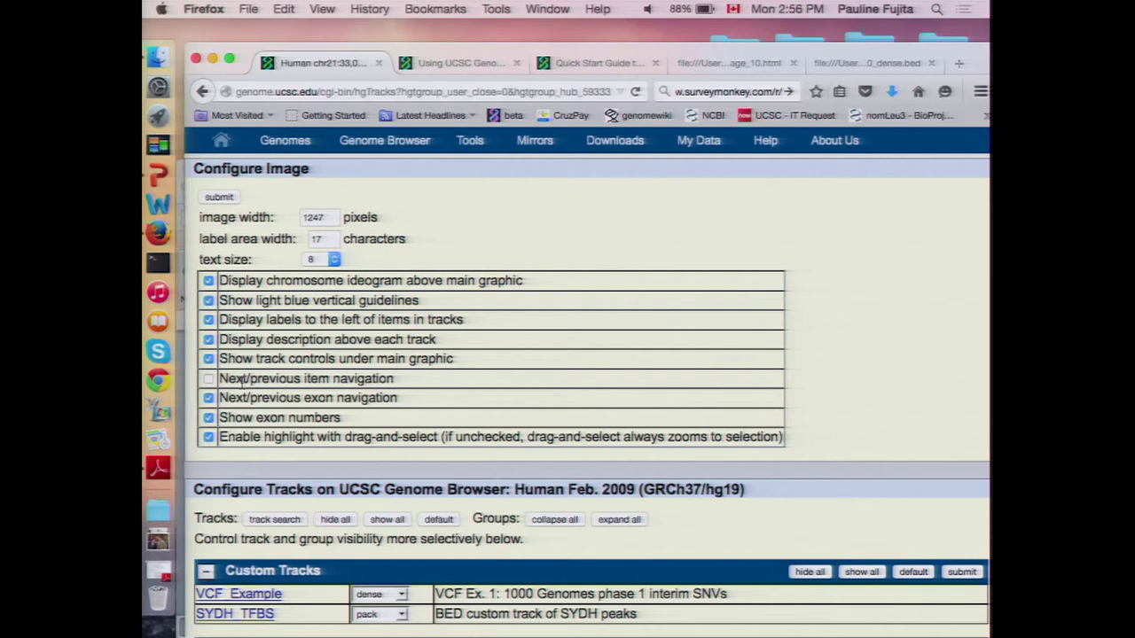
- Enable next/previous item navigation in the image configuration and submit the settings
click(209, 380)
click(229, 198)
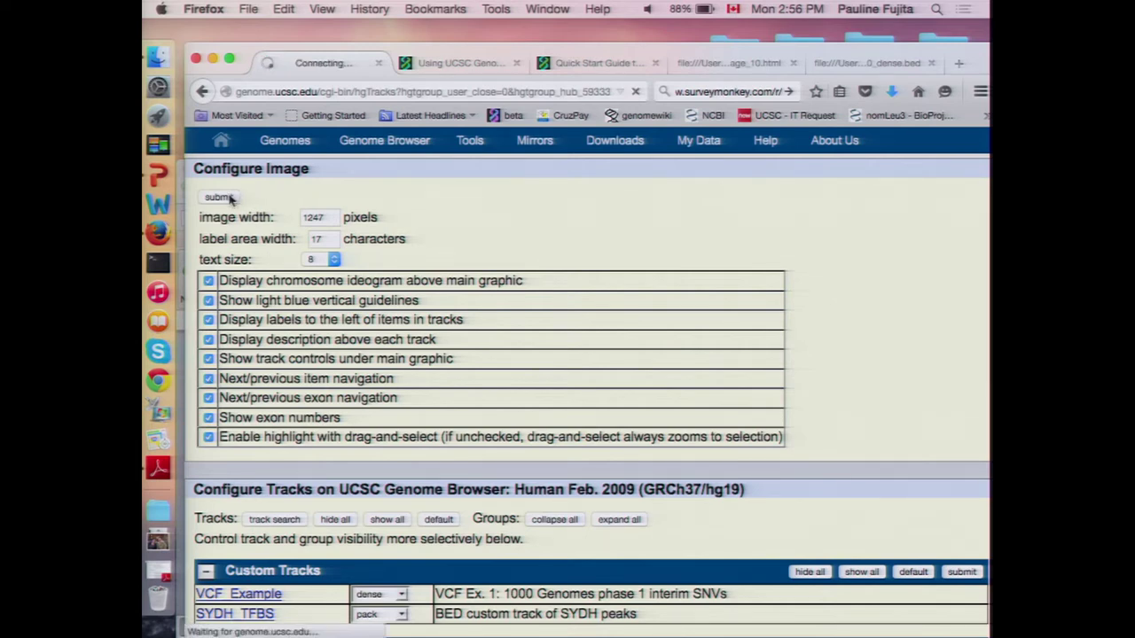
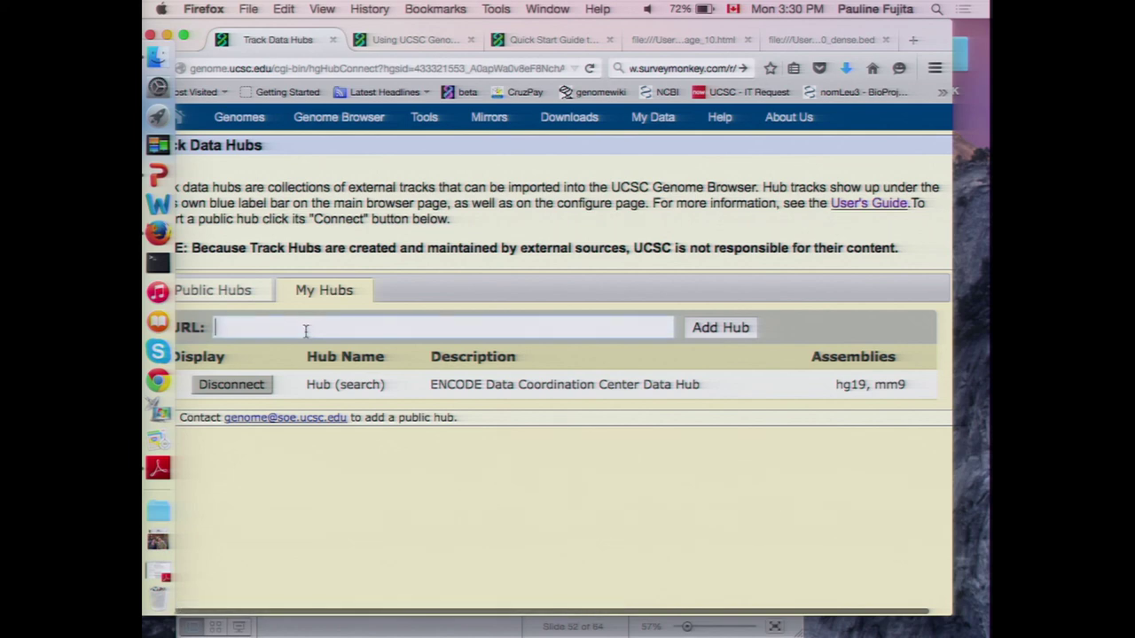
- Disconnect the ENCODE Data Coordination Center Data Hub from the list of personal track hubs
click(243, 390)
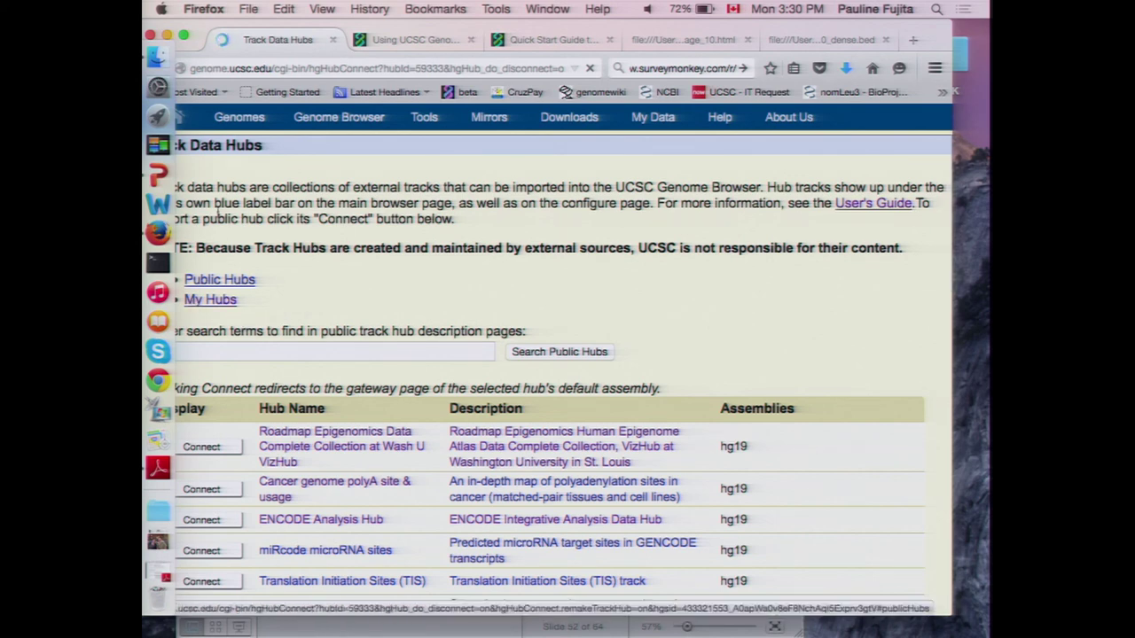
drag(366, 31, 428, 31)
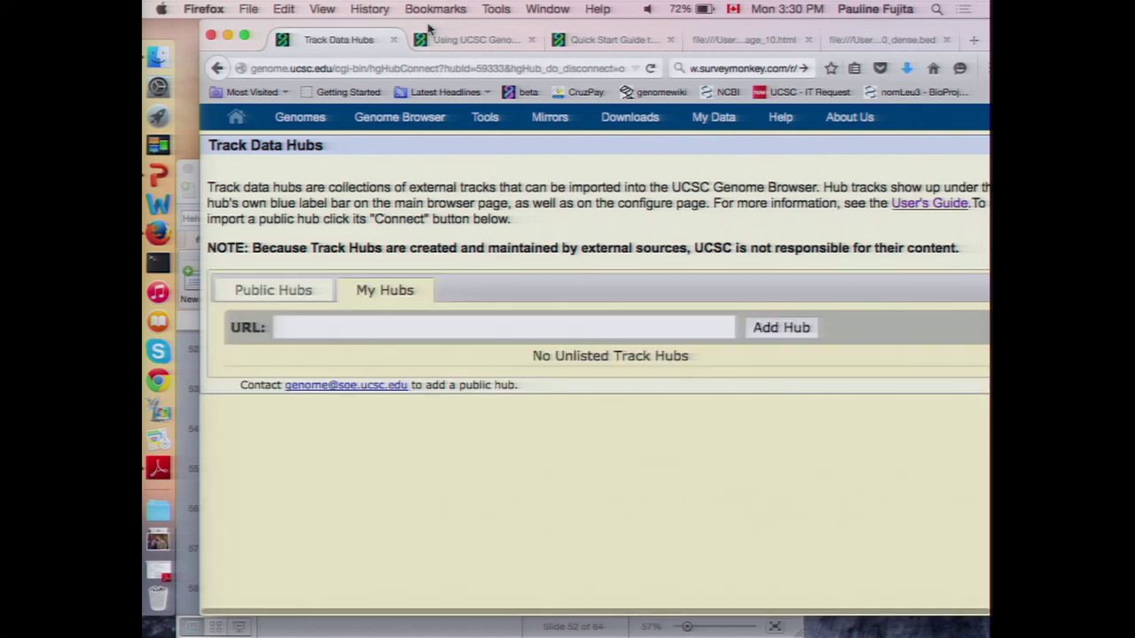
- Add the Arabidopsis assembly hub using the URL of its Plants/hub.txt file on genome-test.cse.ucsc.edu
click(398, 328)
text(http://genome-test.cse.ucsc.edu/~pauline/hubs/Plants/hub.txt)
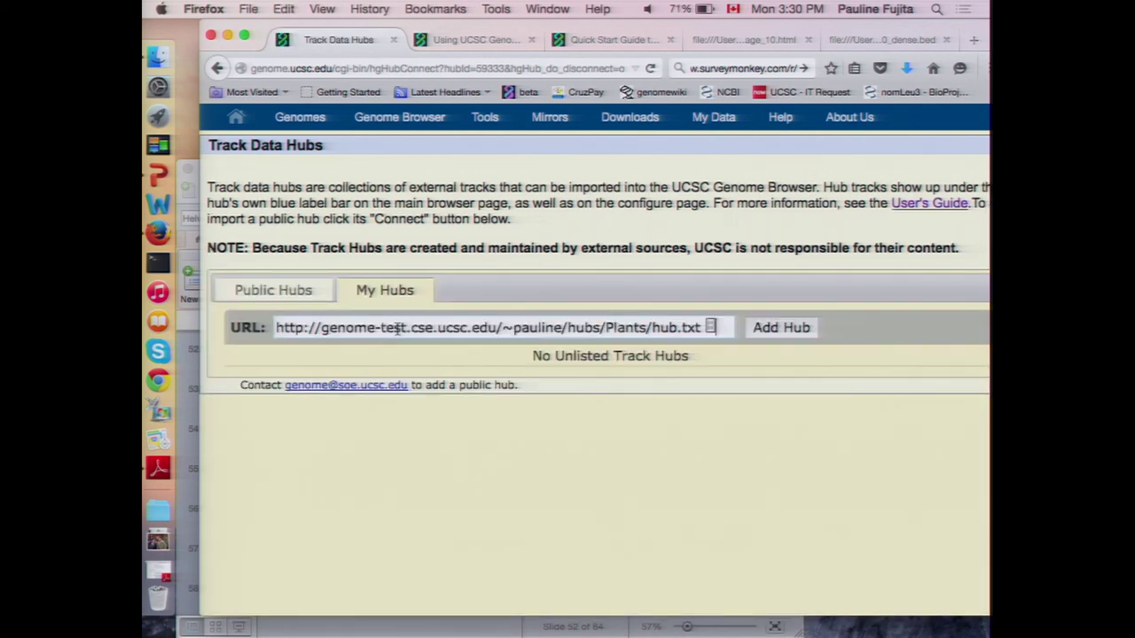
click(798, 329)
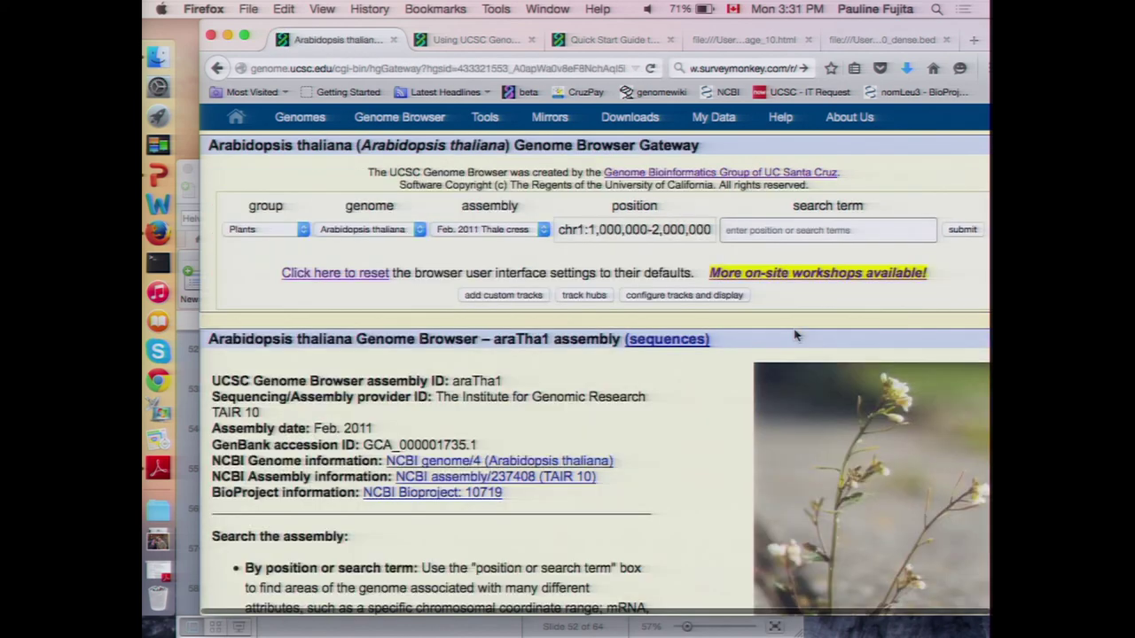
- Check the available genome groups and open the Arabidopsis thaliana browser at chr1:1,000,000-2,000,000 to review its tracks and track groups
click(303, 230)
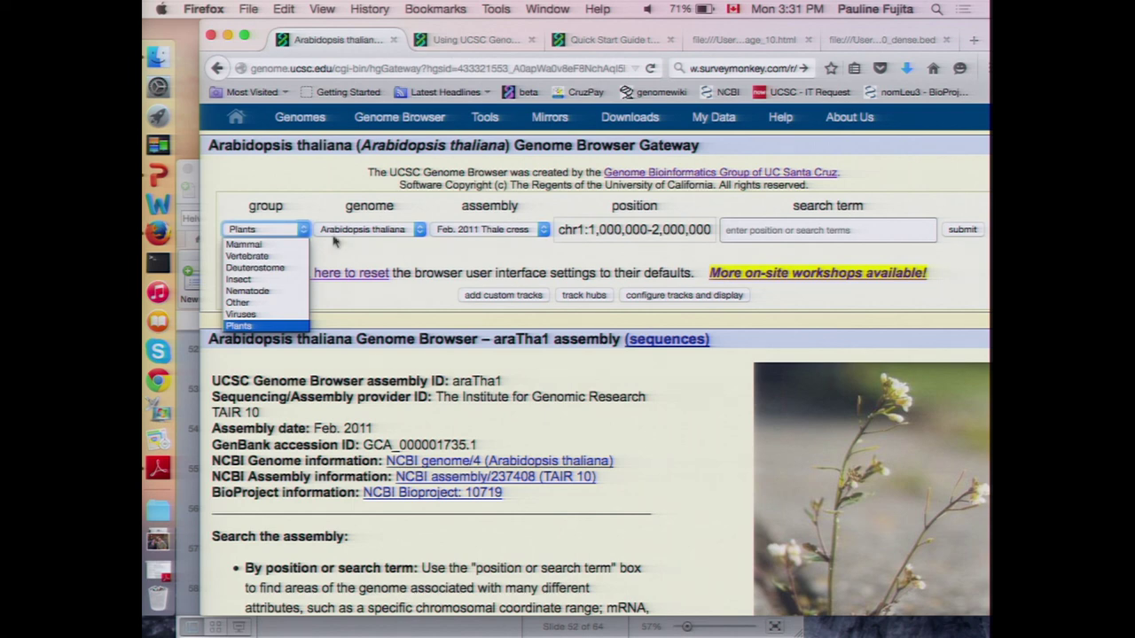
click(768, 309)
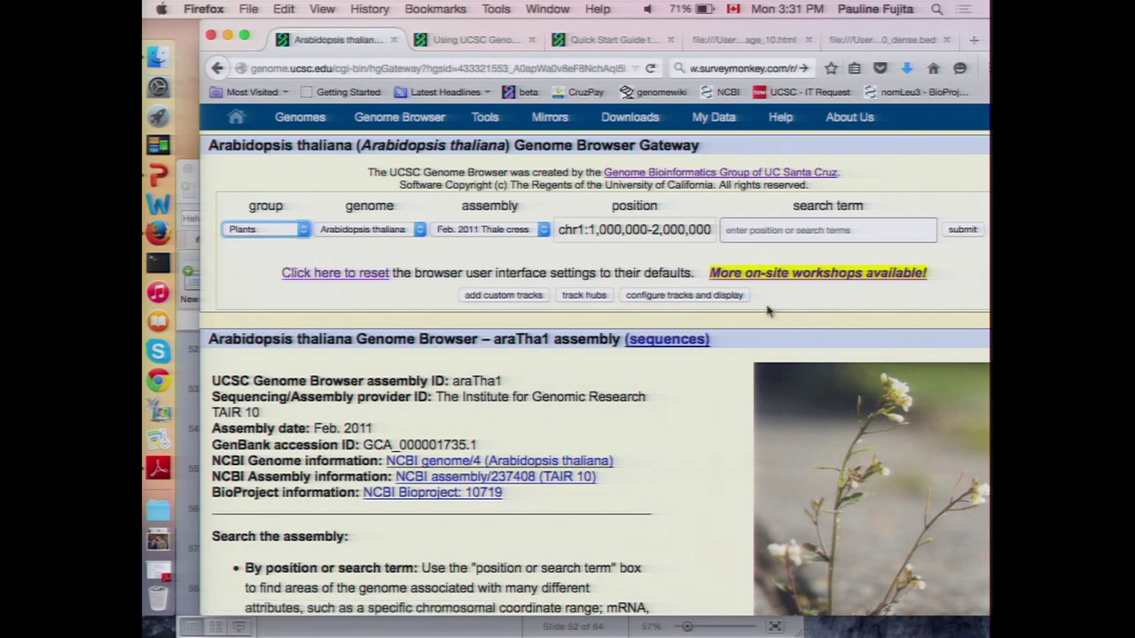
click(962, 230)
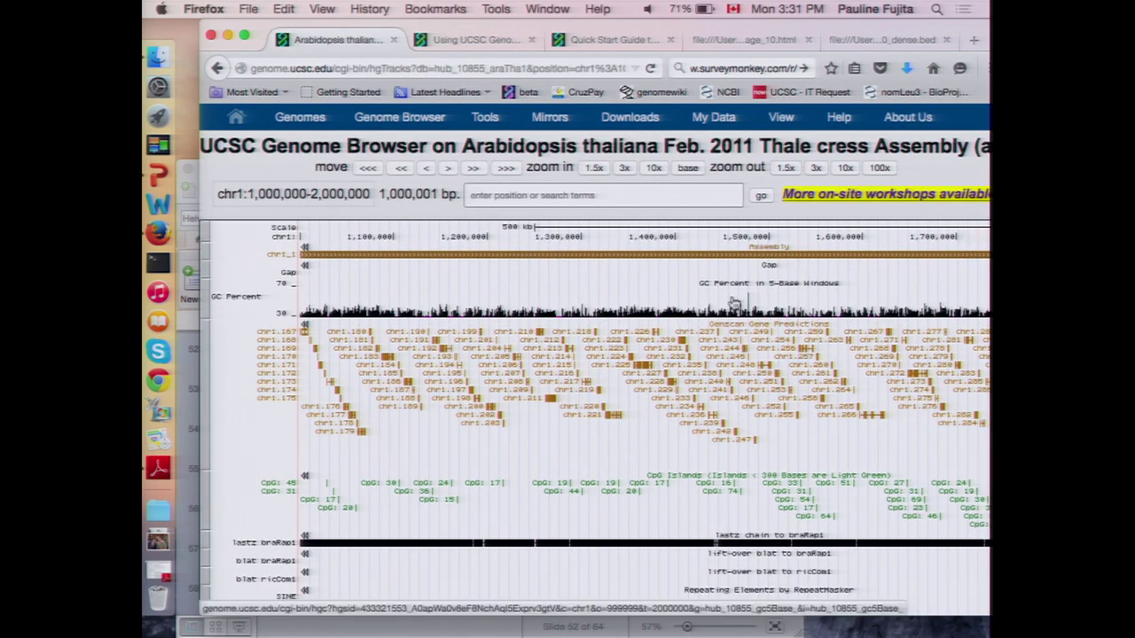
scroll(743, 297, down, 3)
scroll(734, 303, down, 7)
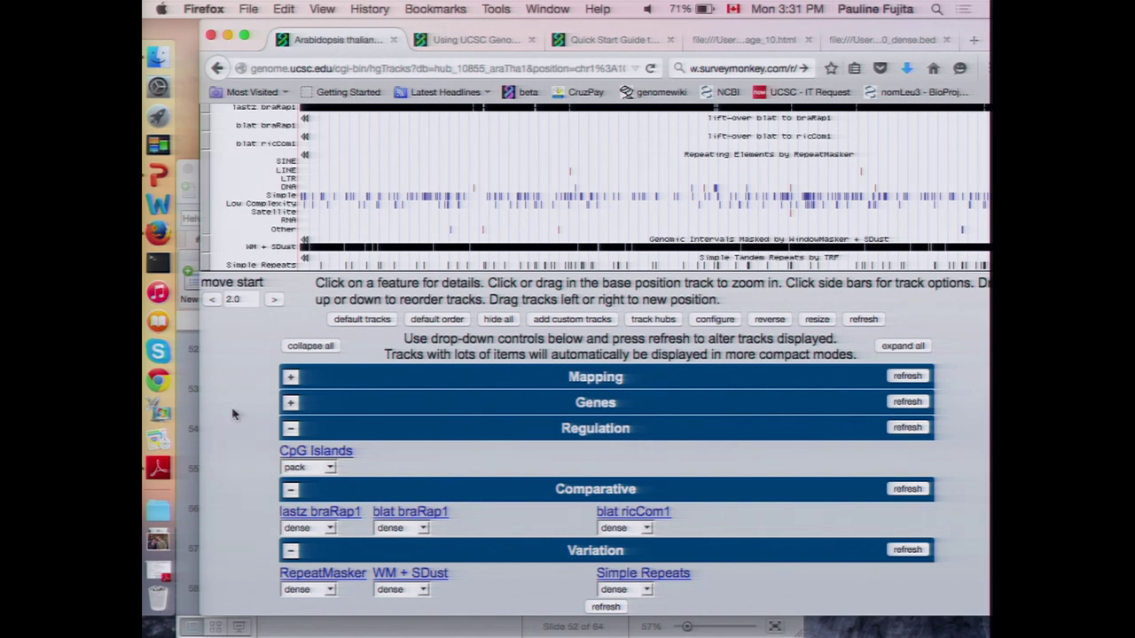
scroll(232, 408, up, 5)
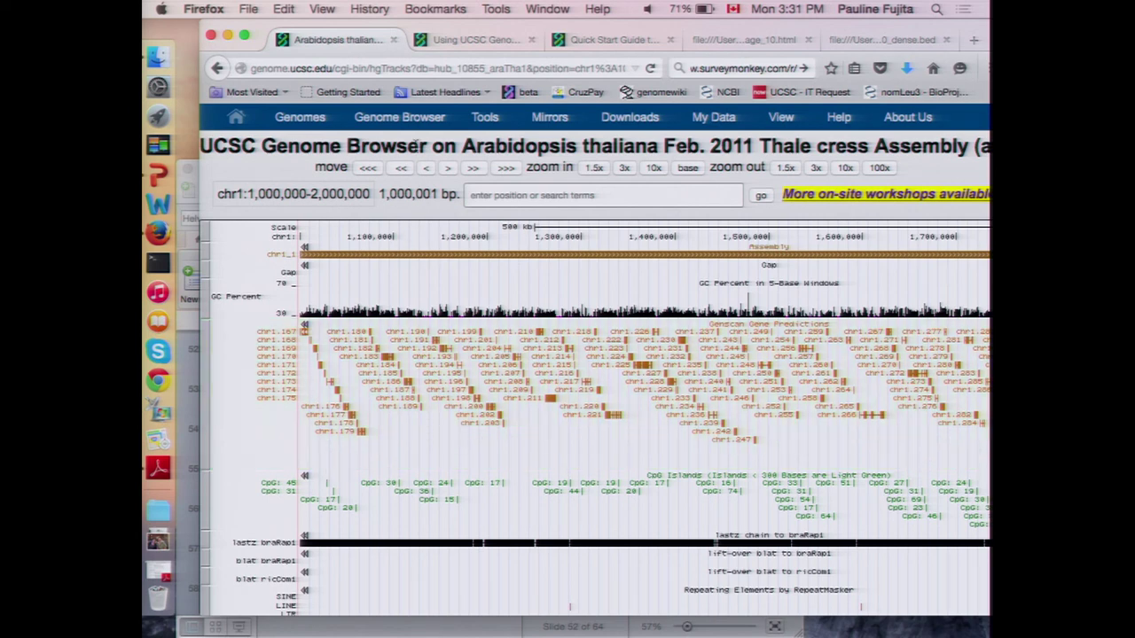
- Open the Plants hub's hub.txt file in a new browser tab to read its hub definition
key(super+t)
text(http://genome-test.cse.ucsc.edu/~pauline/hubs/Plants/hub.txt)
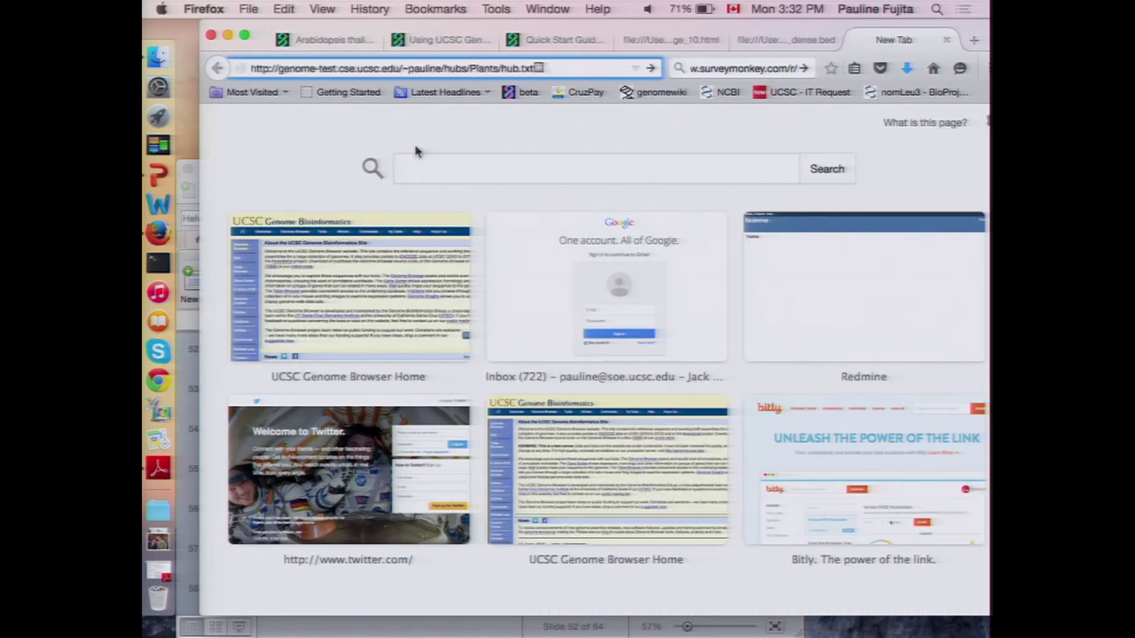
key(BackSpace)
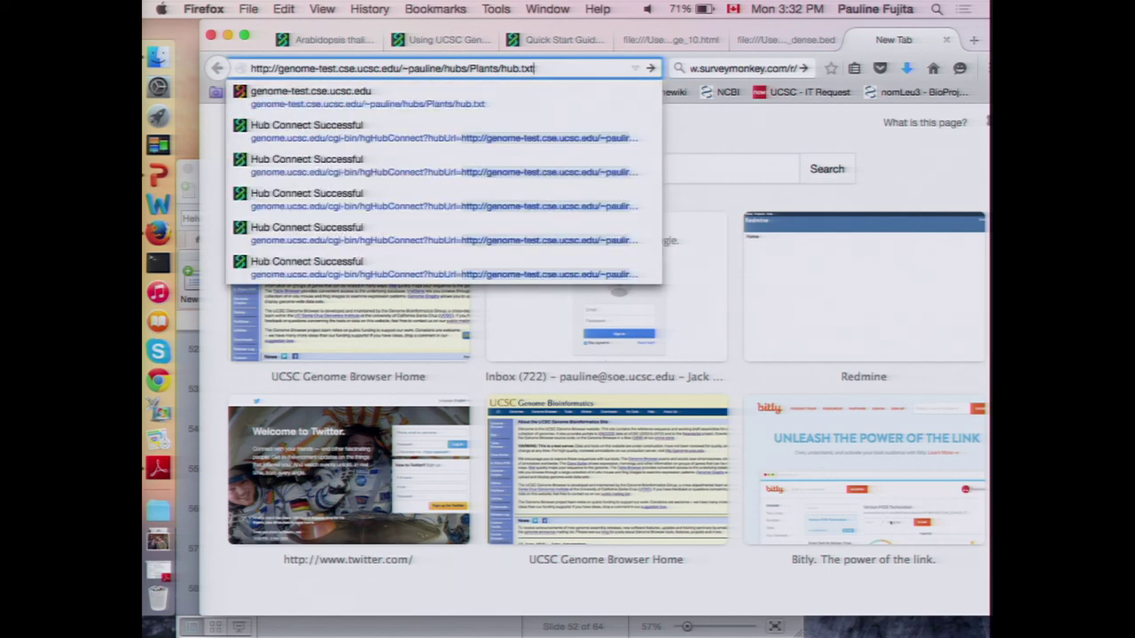
key(Return)
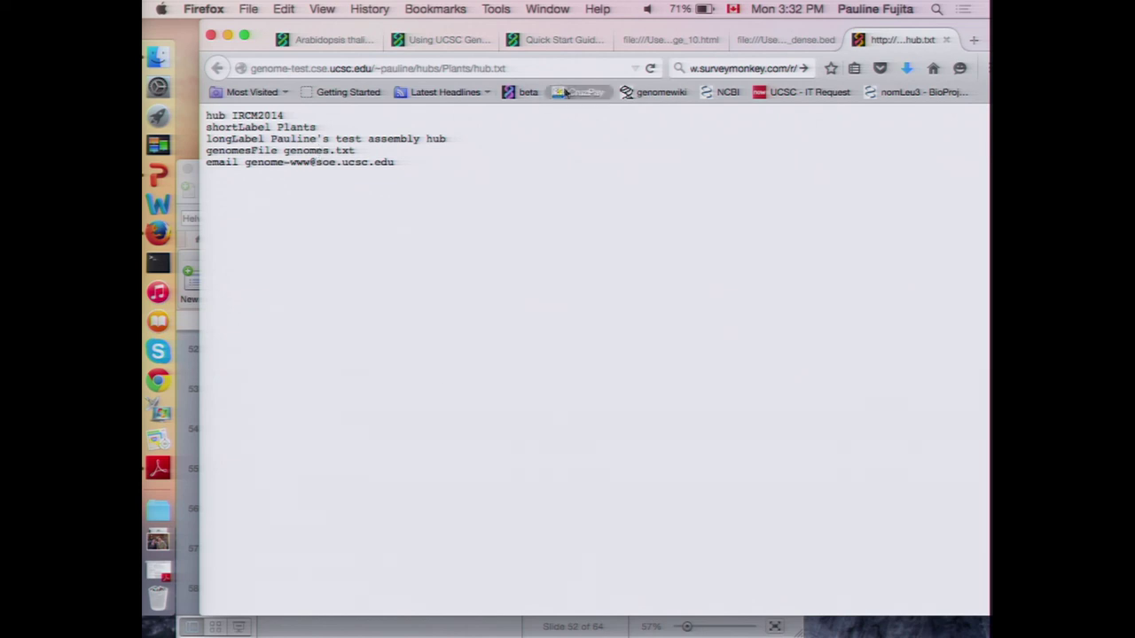
- Shorten the hub.txt address to its Plants folder and open the hub's directory listing
click(532, 67)
key(Right)
key(BackSpace)
key(BackSpace)
key(BackSpace)
key(BackSpace)
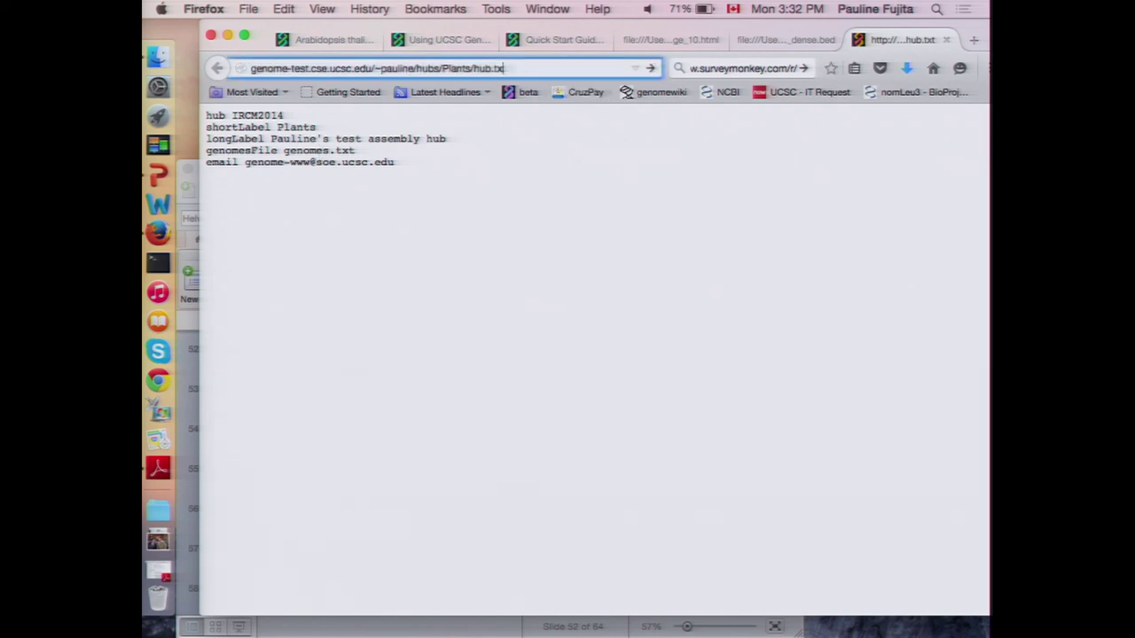
key(BackSpace)
key(BackSpace)
key(BackSpace)
key(Return)
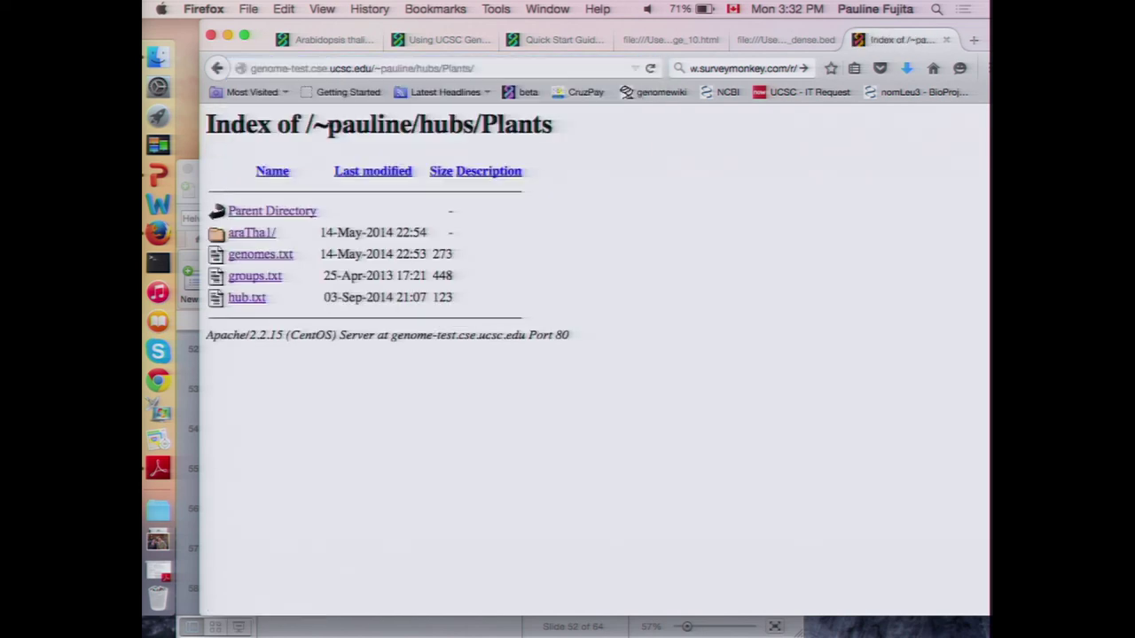
- View the hub's genomes.txt file, return to the directory listing and open groups.txt to examine the track group definitions
click(282, 256)
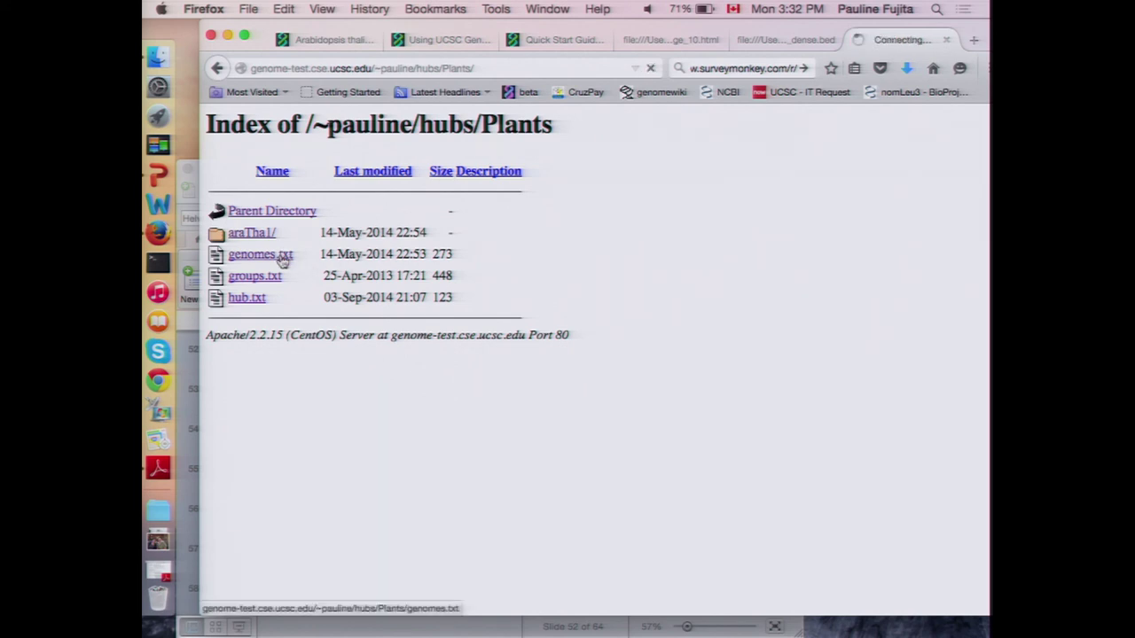
click(217, 68)
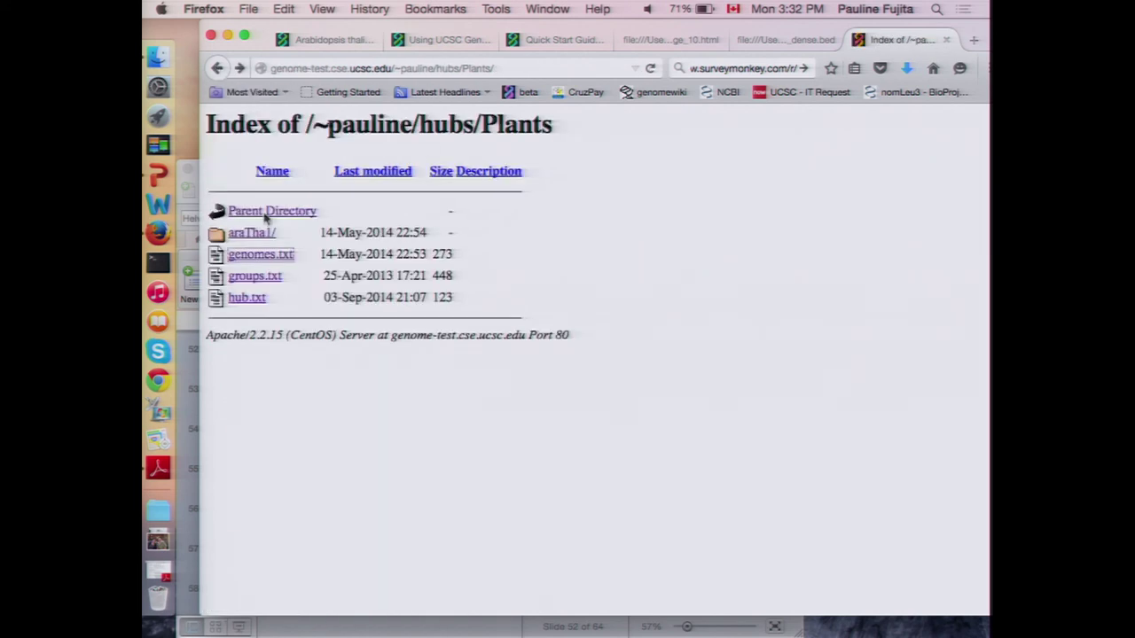
click(258, 278)
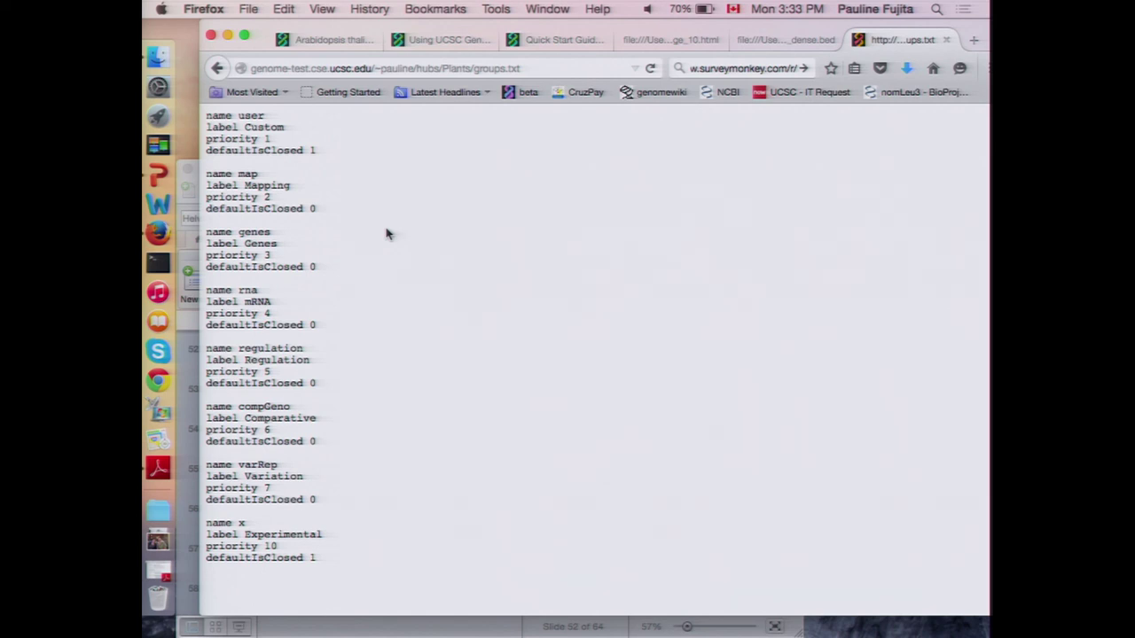
- Switch to the UsersMtg.pptx presentation in PowerPoint and play the slide show from the current slide, An Example Assembly Hub
click(187, 399)
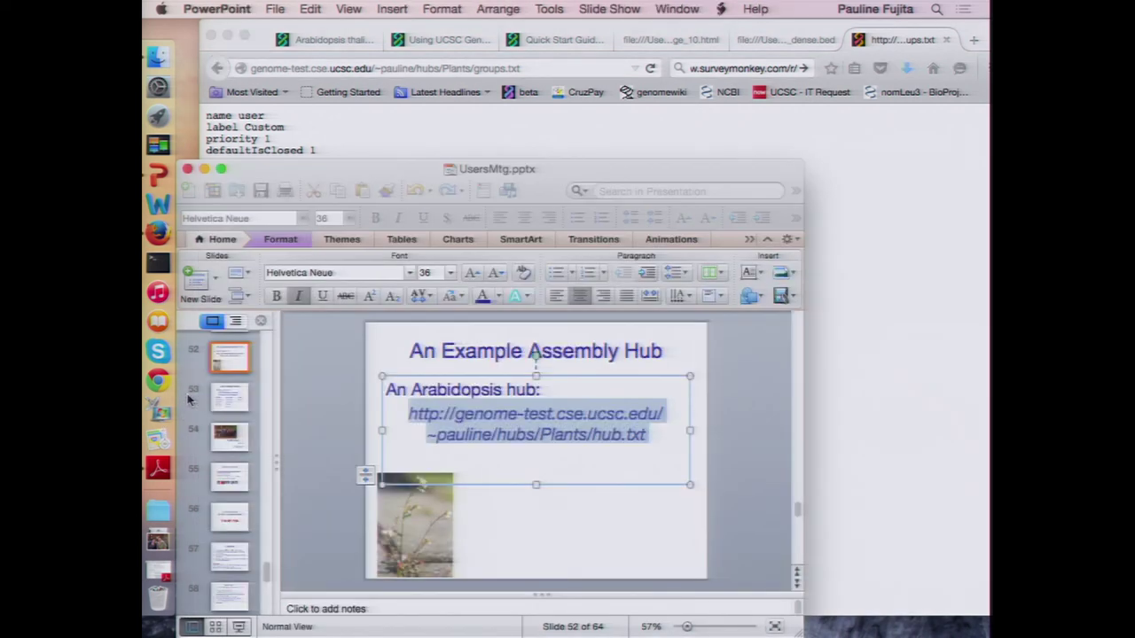
click(607, 11)
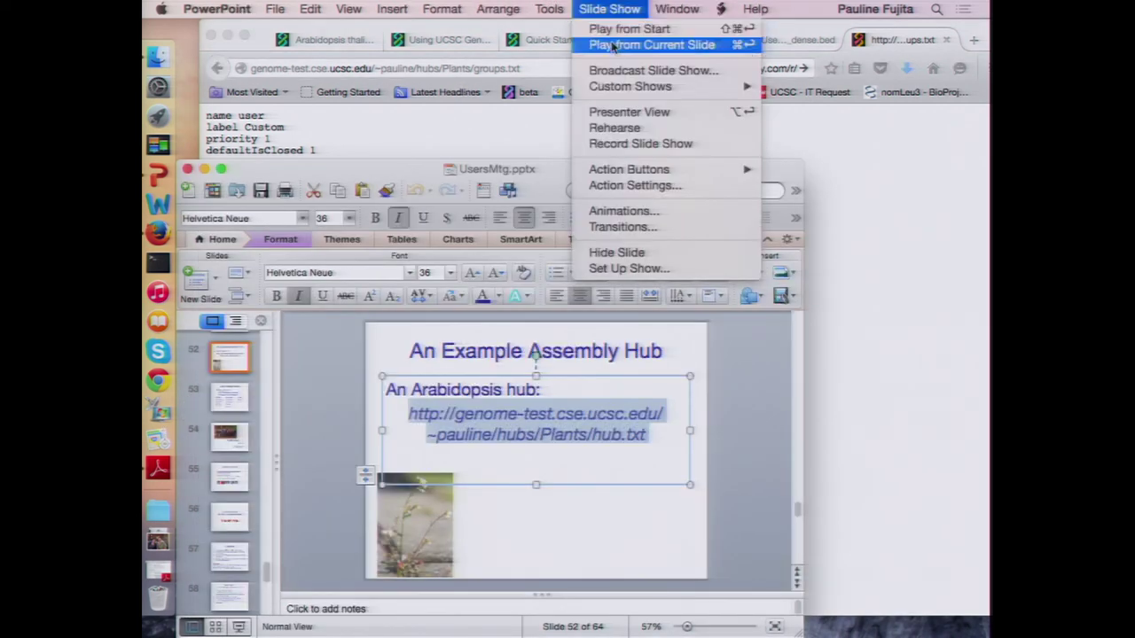
click(613, 45)
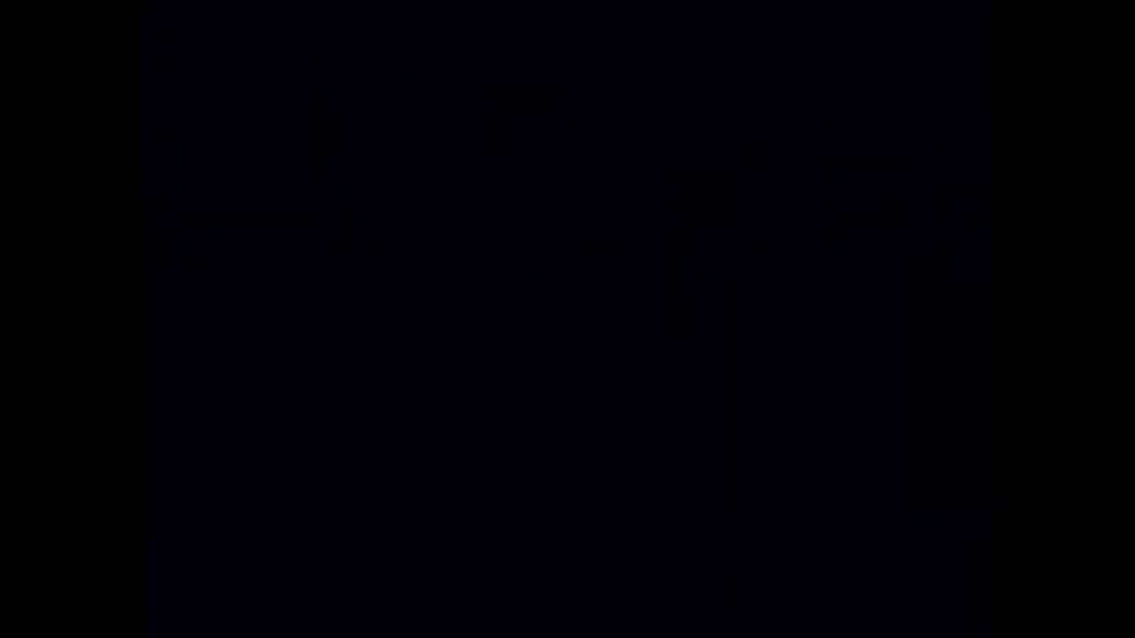